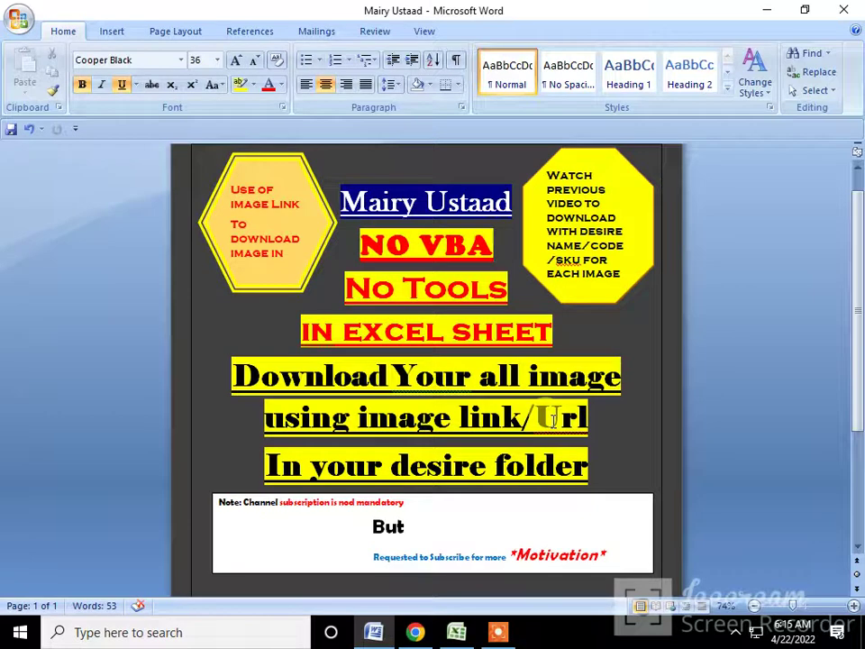
Give the NO VBA and No Tools lines a dark blue highlight and yellow text
left_click_drag(351, 238, 449, 284)
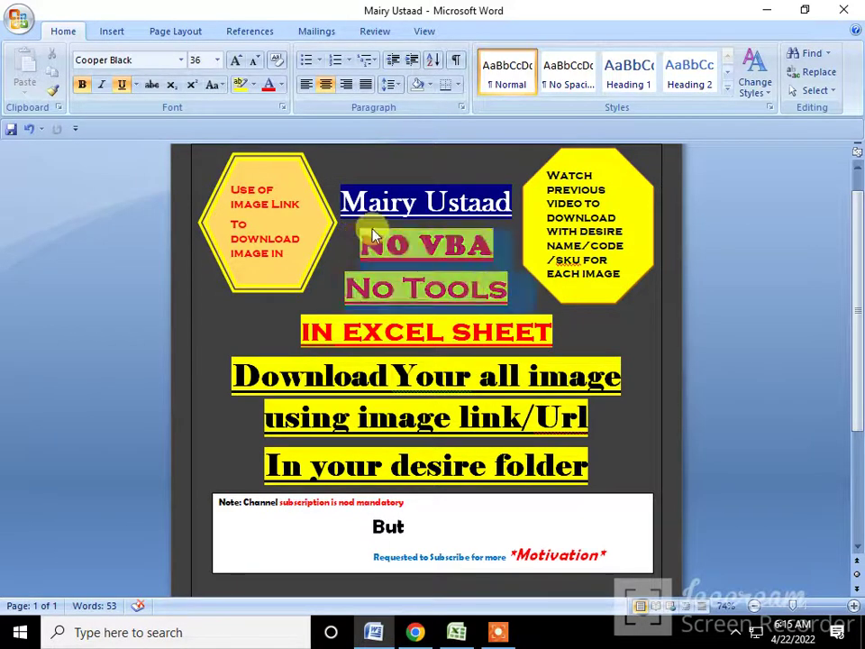
left_click(252, 85)
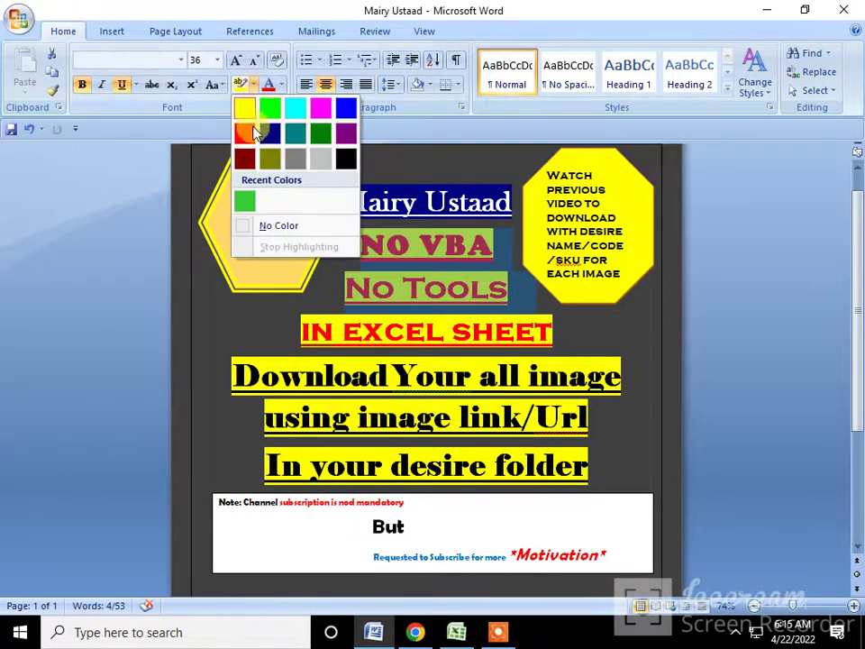
left_click(270, 135)
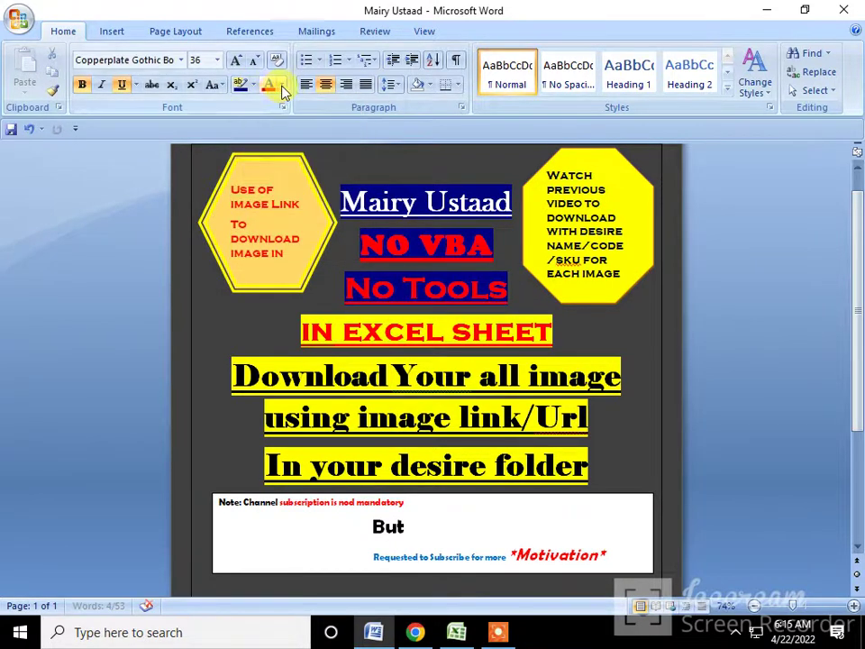
left_click(281, 85)
left_click(318, 231)
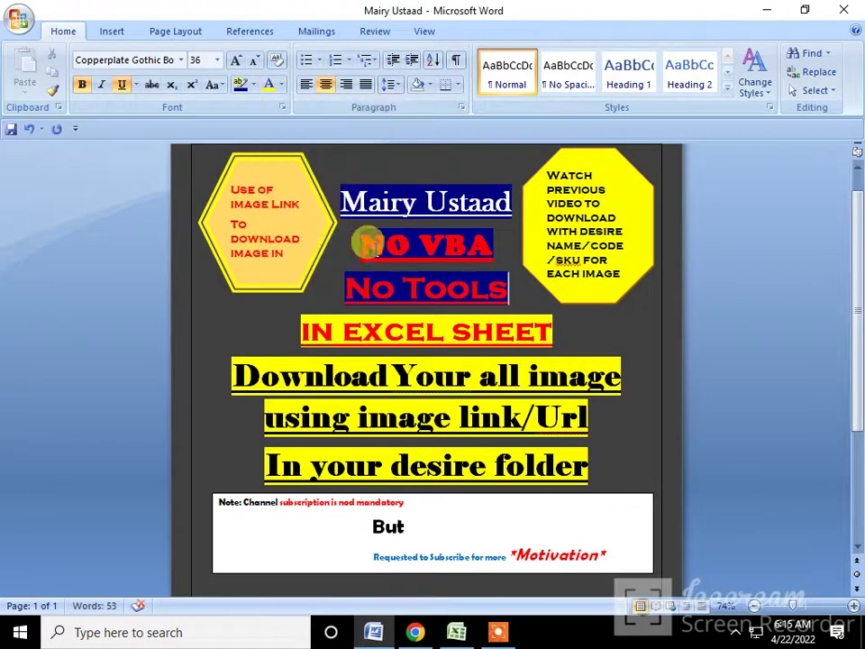
left_click(269, 84)
left_click(454, 316)
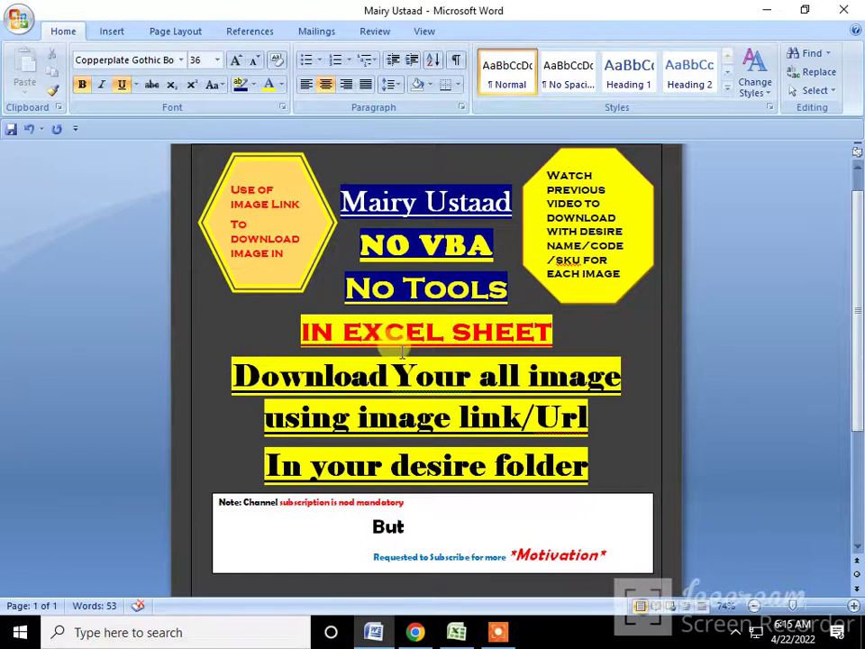
Zoom the page to about 91% and scroll through the title page to review it
scroll(402, 354, "down", 1)
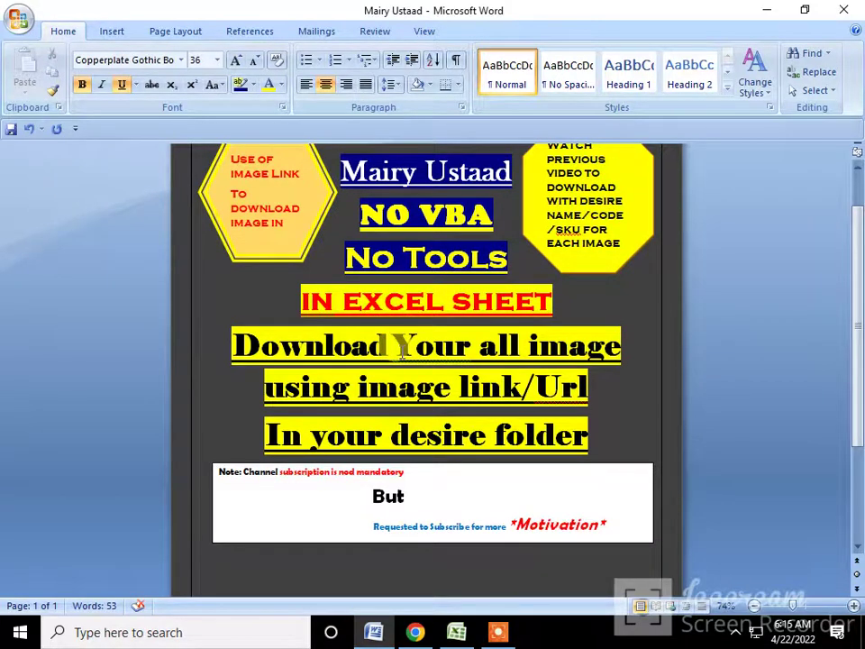
scroll(402, 354, "down", 1)
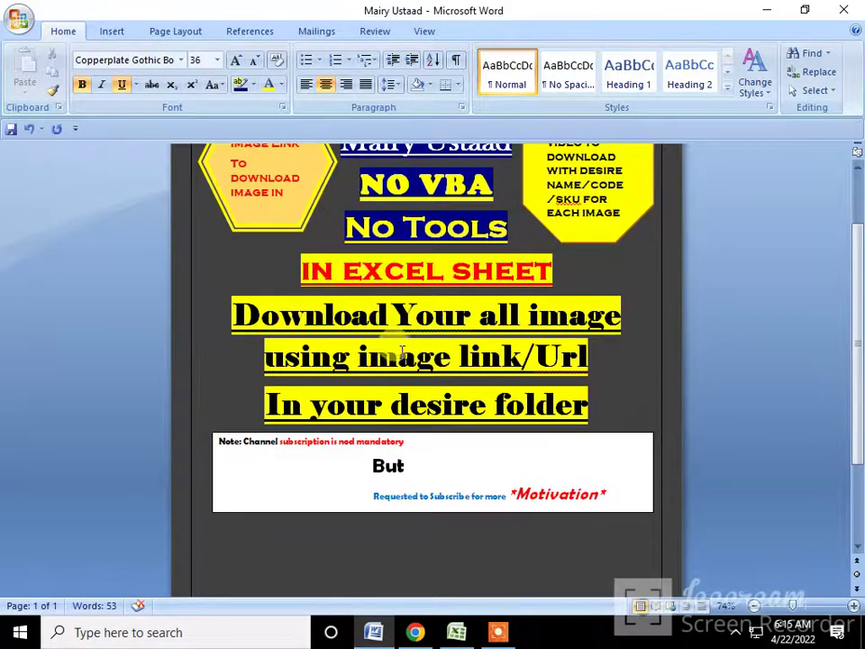
left_click(798, 606)
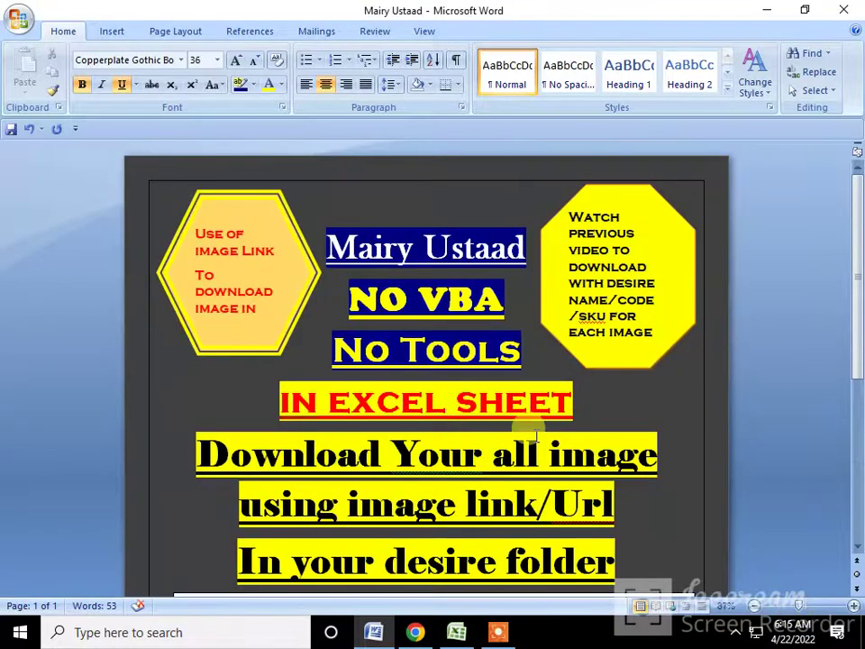
scroll(536, 436, "down", 2)
scroll(536, 437, "down", 2)
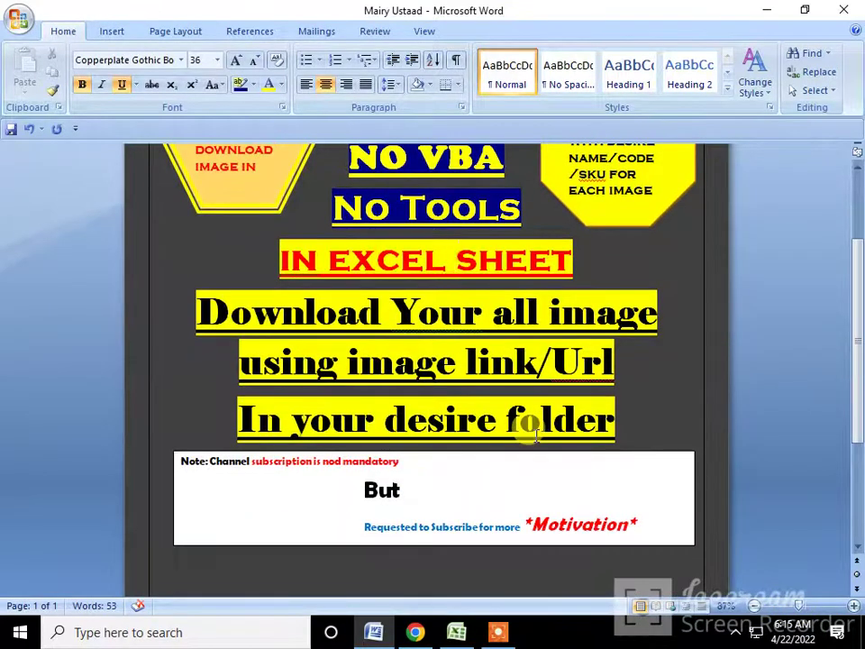
scroll(536, 436, "up", 2)
scroll(536, 436, "down", 1)
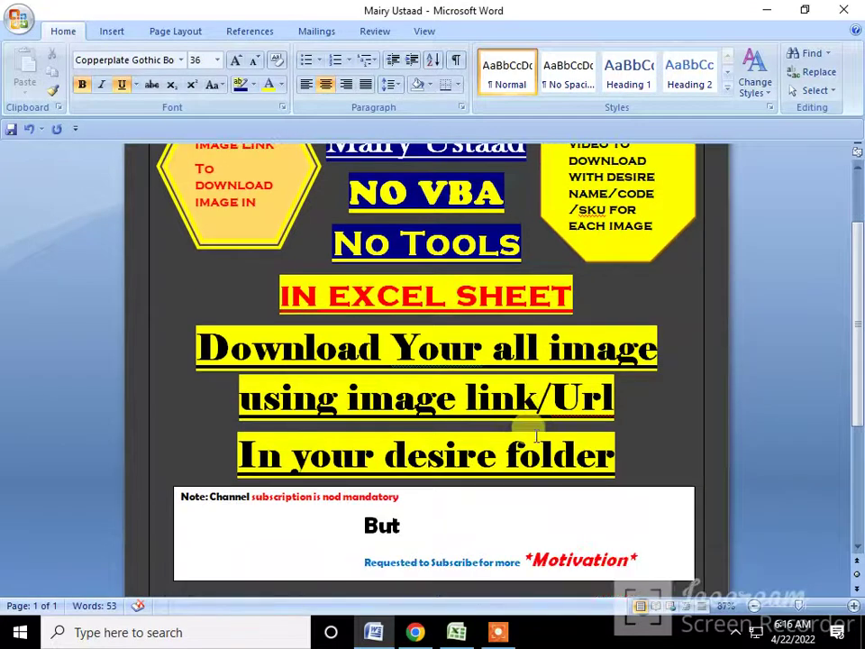
scroll(537, 436, "down", 2, "ctrl")
scroll(537, 436, "down", 1)
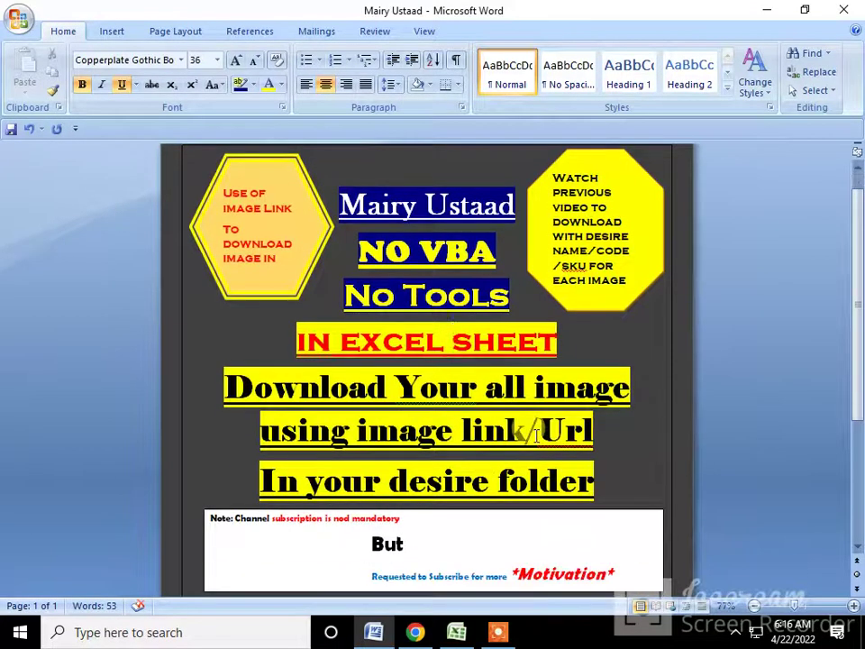
In Excel, select the six step notes in F3:F8 and browse fill colours without changing them
left_click(456, 632)
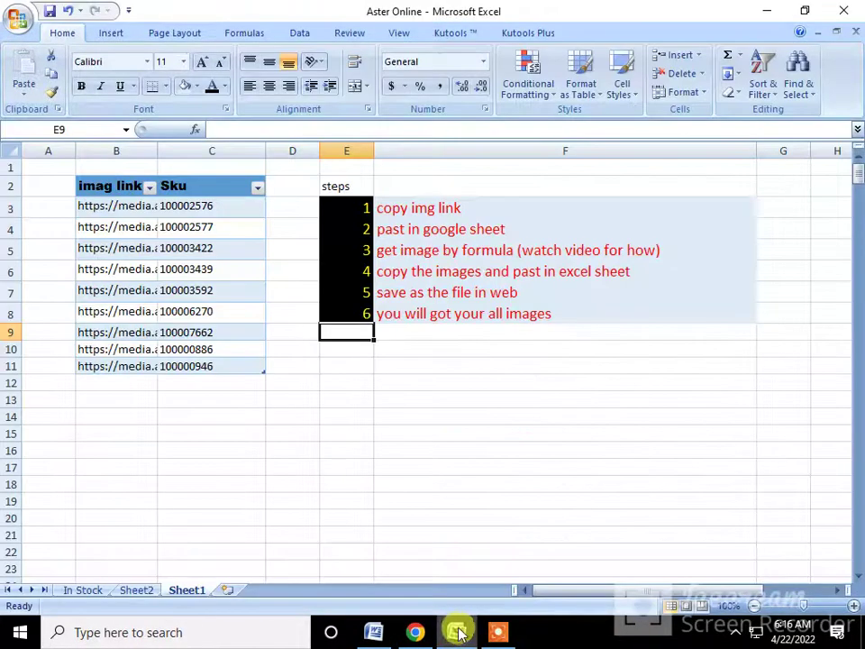
left_click(381, 455)
left_click(346, 401)
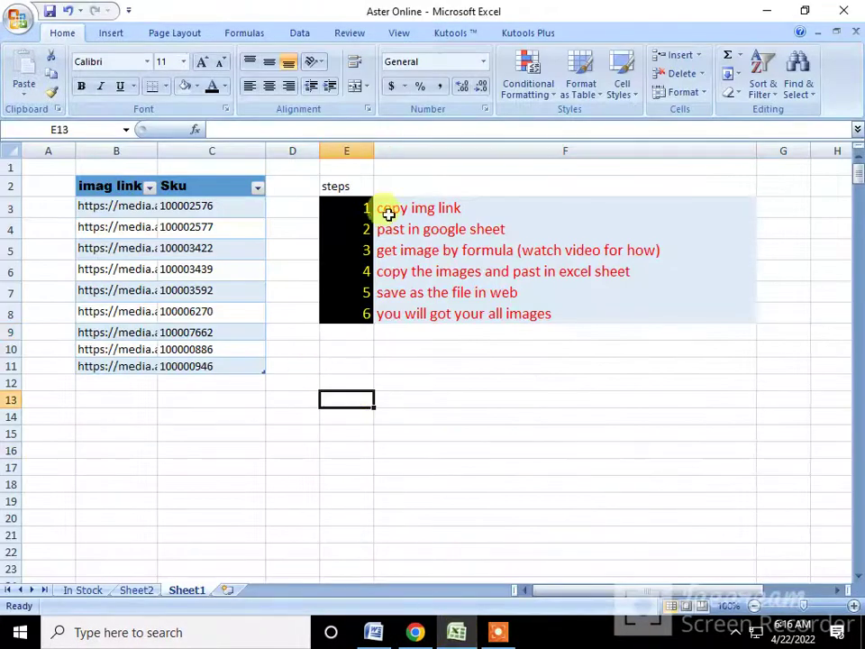
left_click_drag(389, 210, 482, 307)
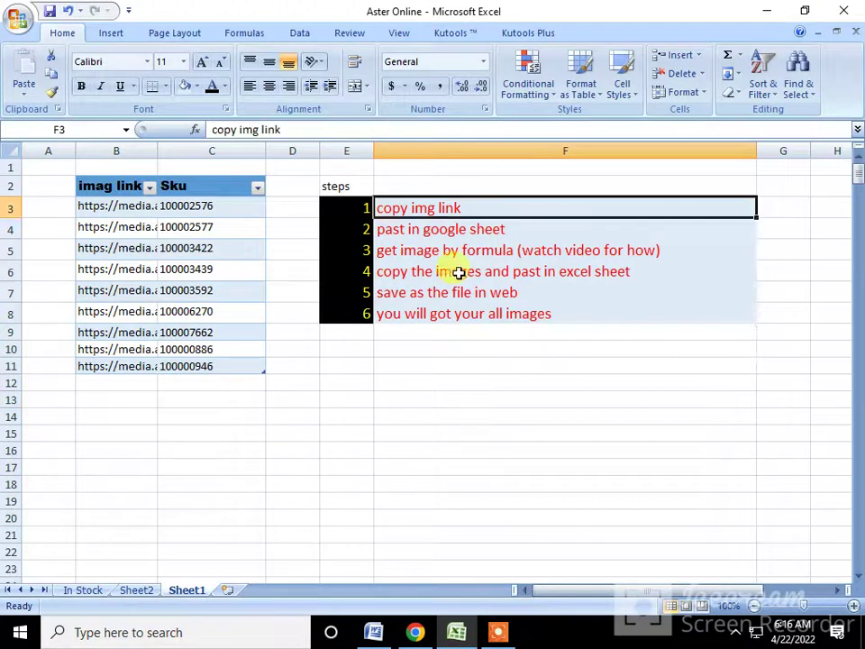
left_click(196, 86)
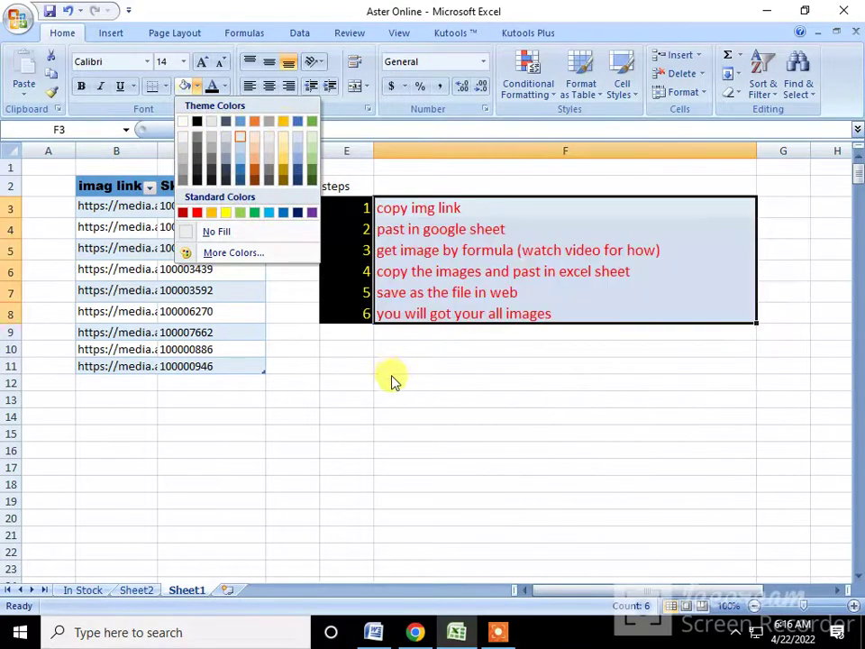
left_click(394, 372)
left_click(432, 399)
Copy the nine image links in B3:B11
left_click(397, 208)
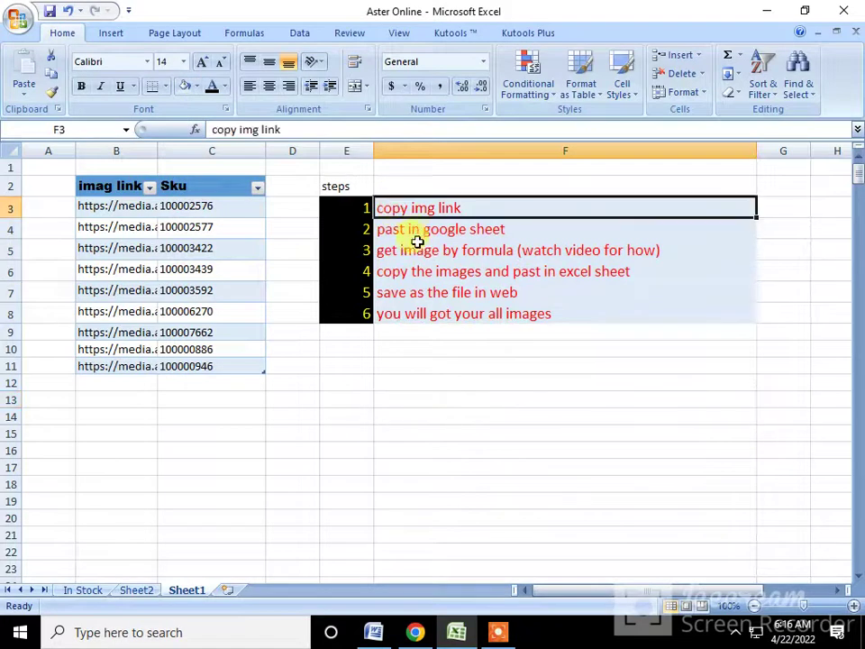
left_click(416, 236)
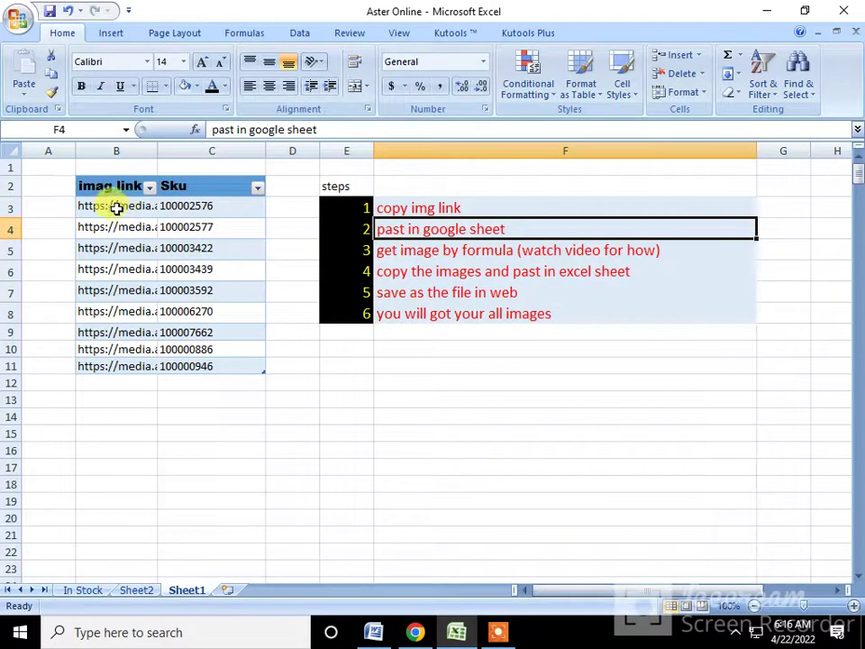
left_click_drag(116, 206, 117, 364)
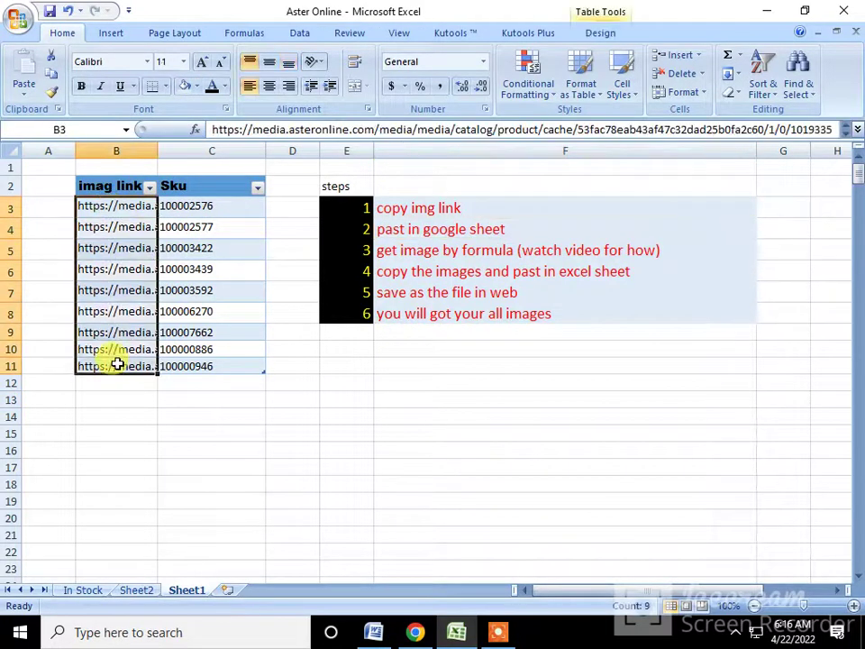
key("ctrl+c")
Create a blank Google spreadsheet and paste the image links starting at A3
left_click(420, 631)
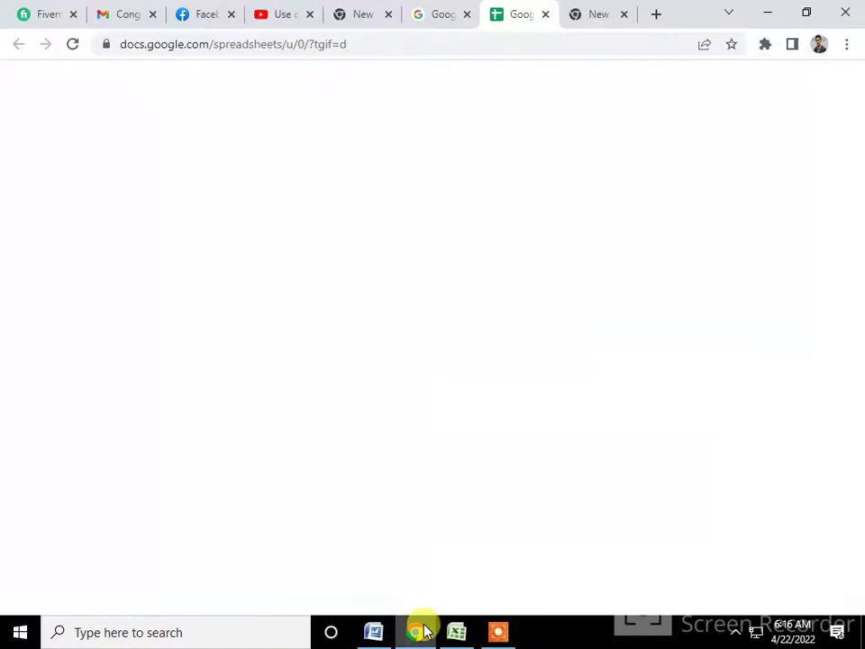
left_click(246, 236)
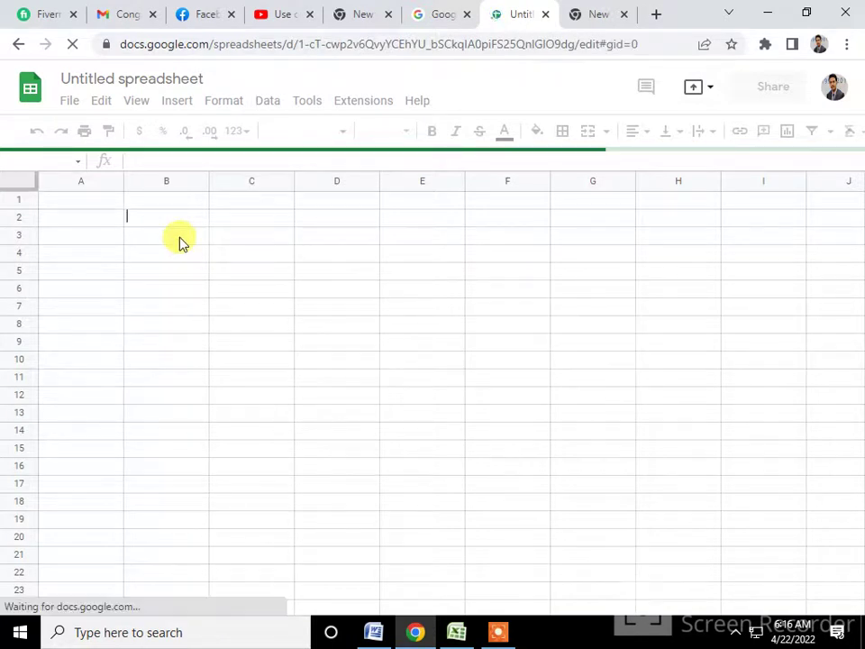
left_click(95, 221)
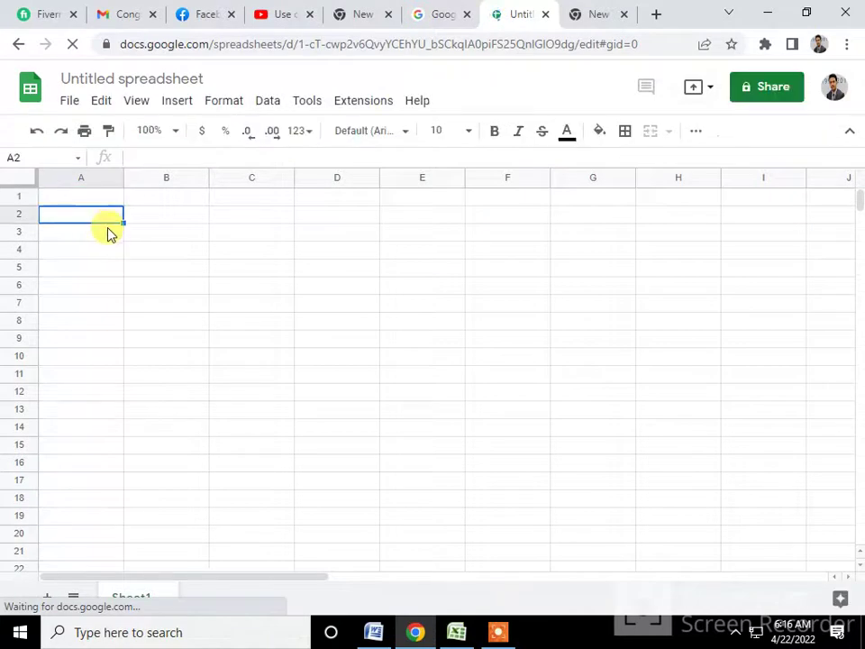
left_click(106, 232)
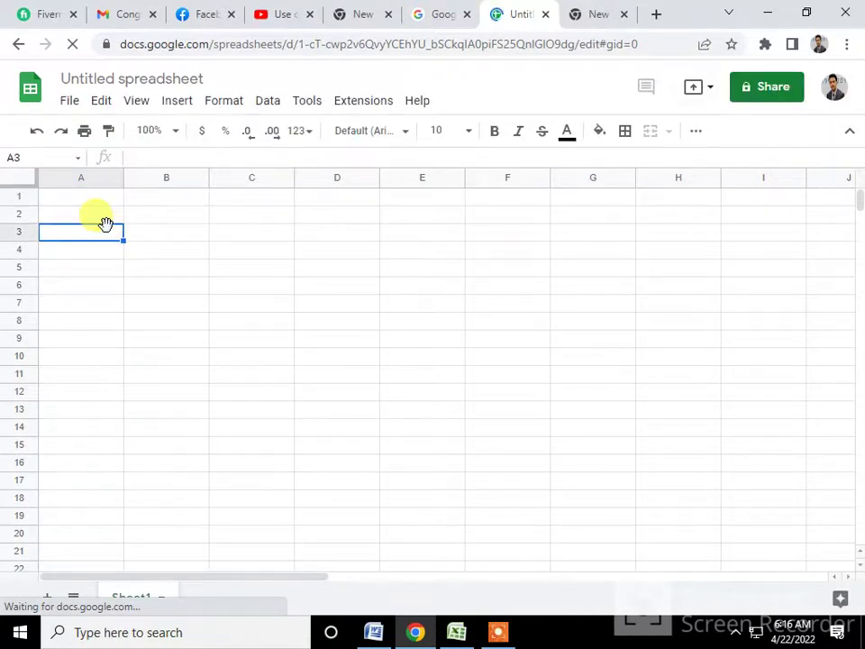
key("ctrl+v")
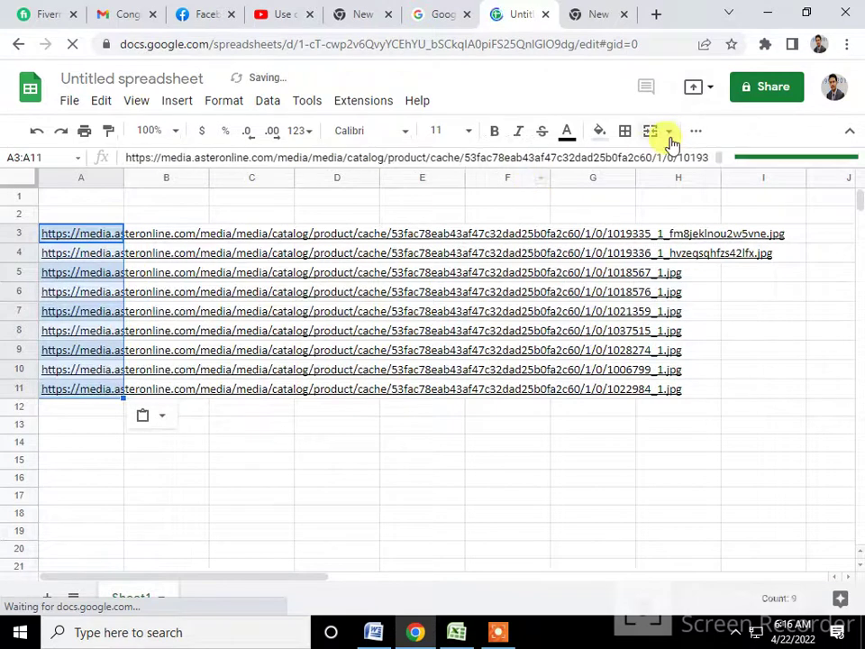
Clip the pasted links to column A's width and select rows 3 to 9
left_click(669, 138)
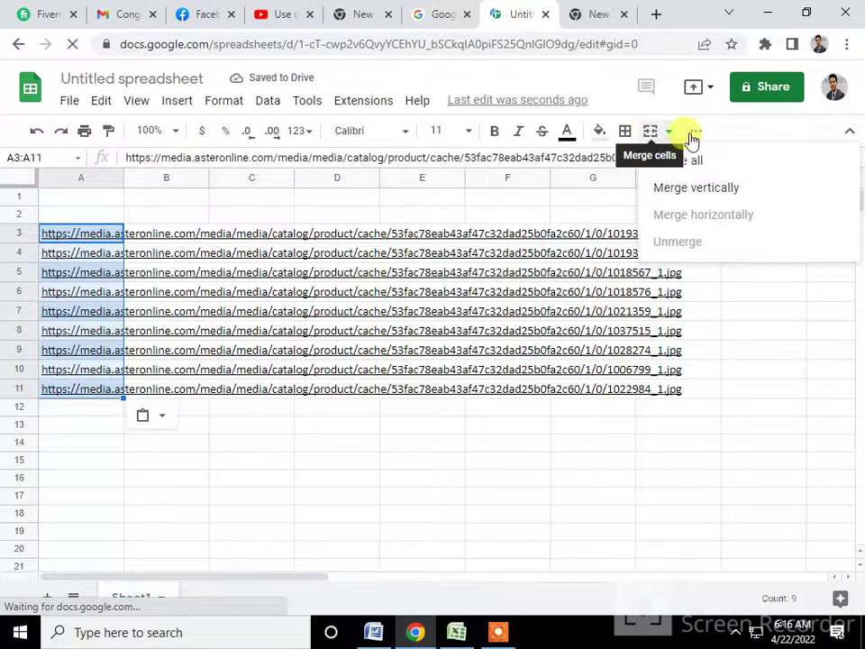
left_click(695, 136)
left_click(695, 135)
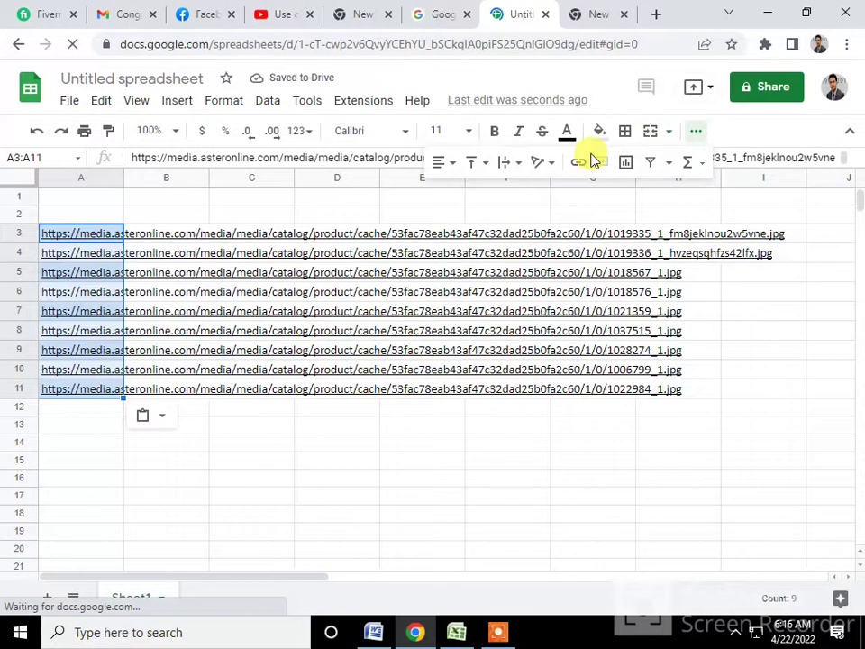
left_click(518, 166)
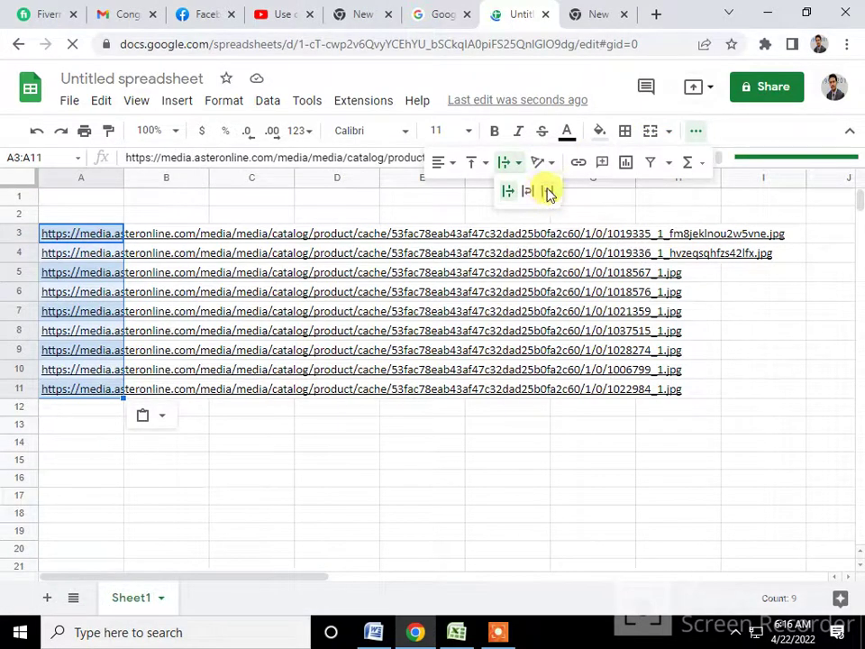
left_click(548, 192)
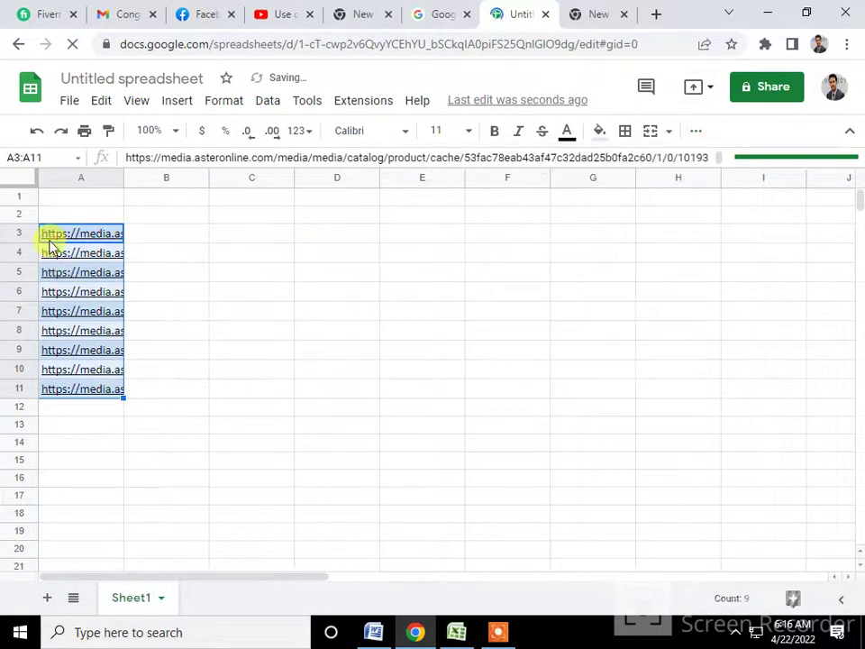
left_click(19, 350, "shift")
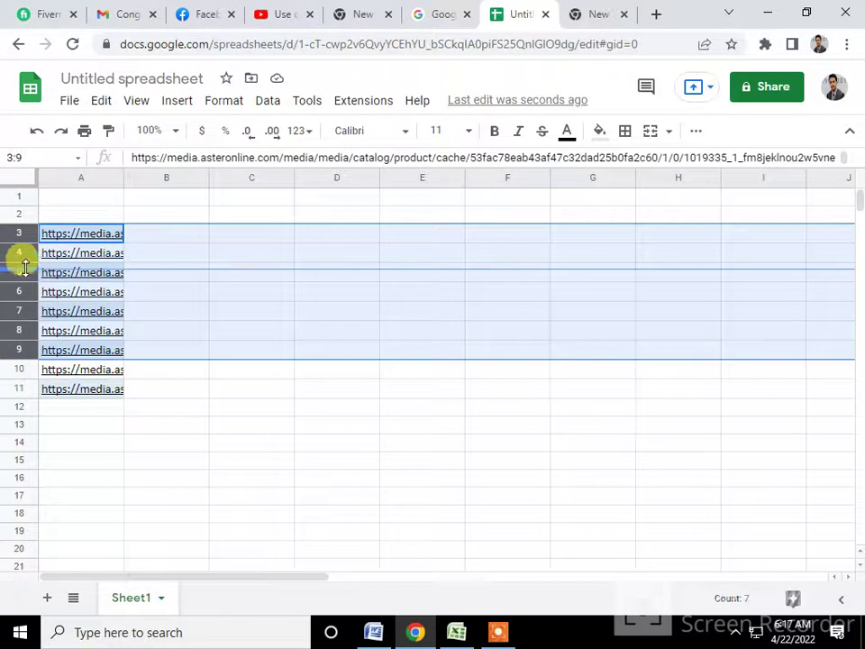
Make rows 3–9 taller and fill =image(A3,4,50,50) from B3 down to B11
left_click_drag(21, 262, 22, 290)
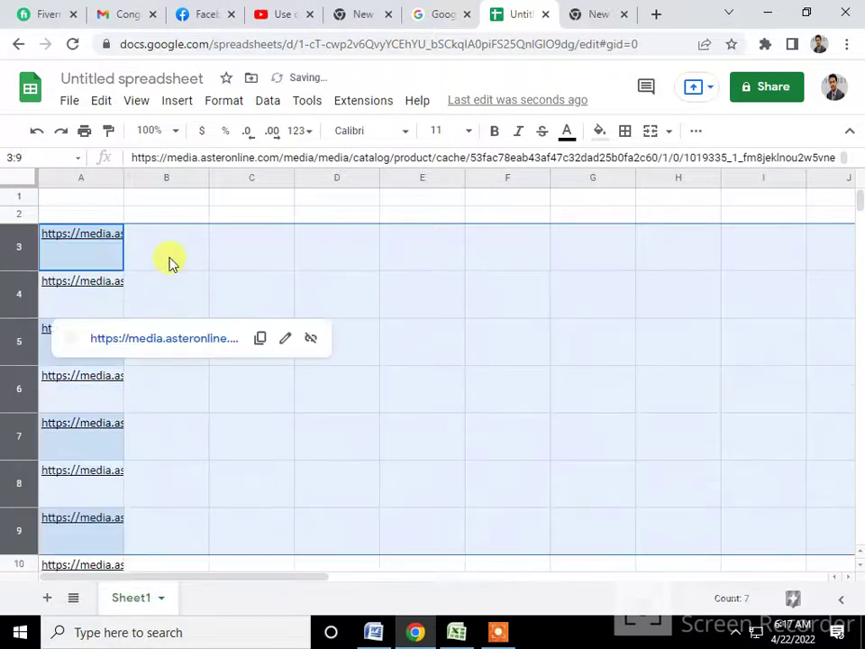
left_click(171, 261)
type("=")
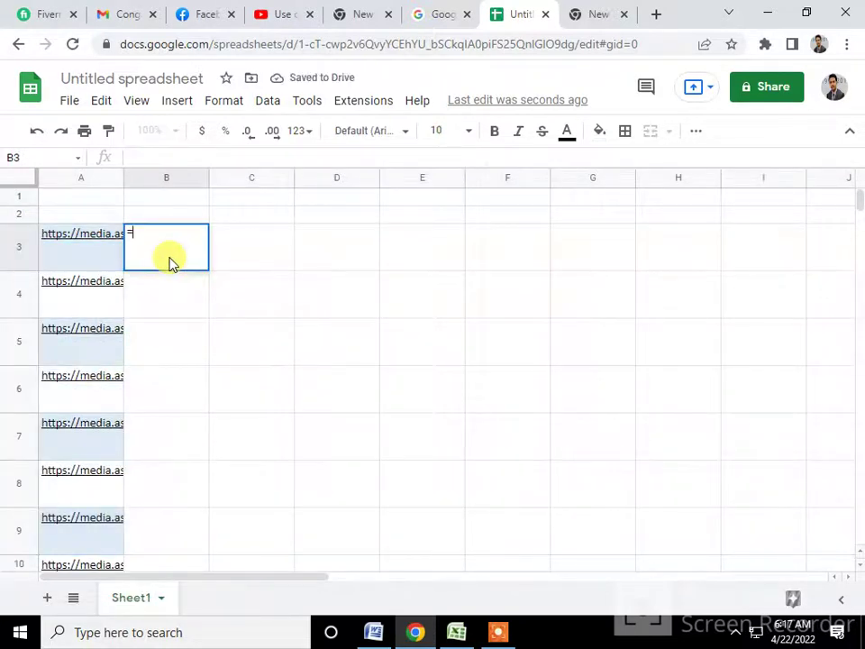
type("image(")
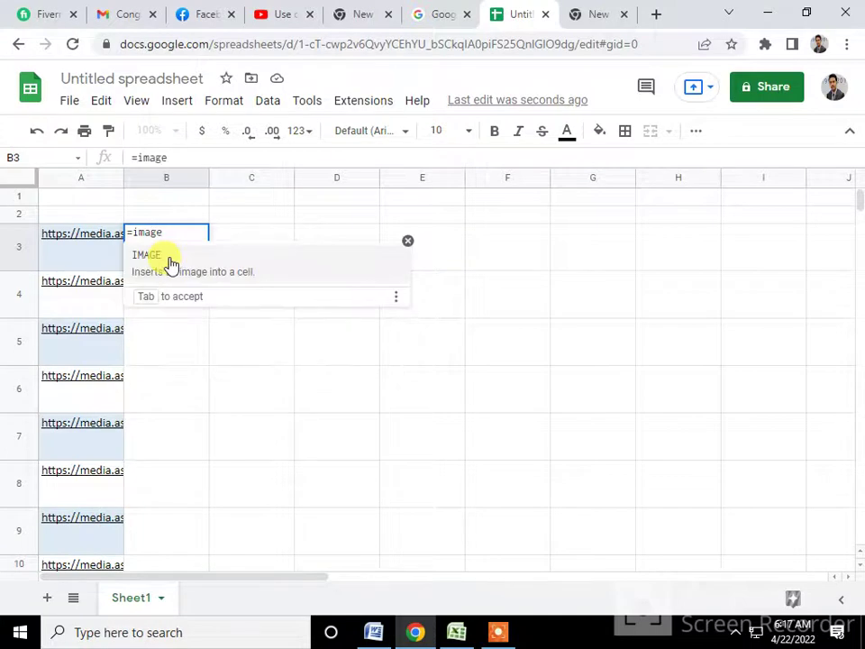
left_click(70, 239)
type(",4,50,50")
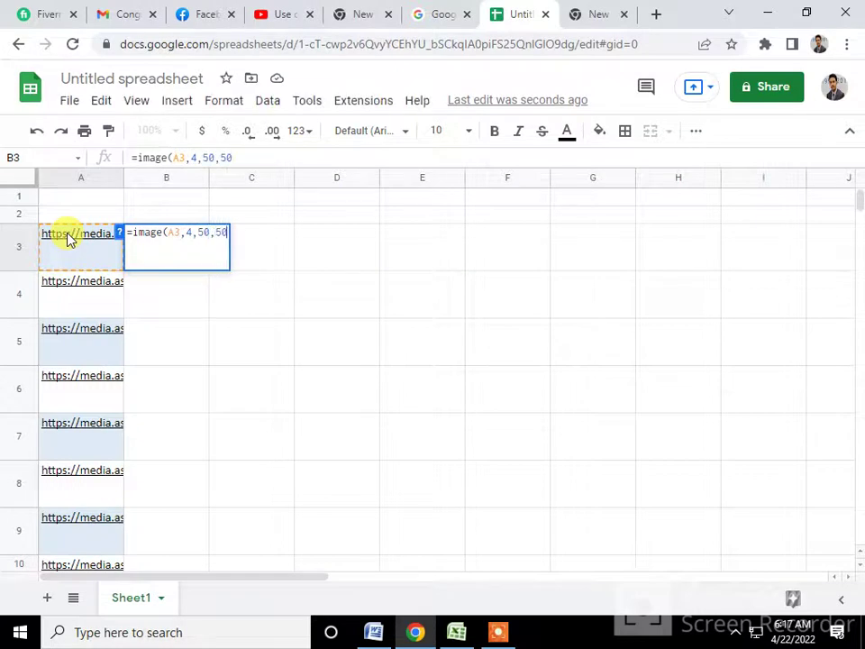
key("Return")
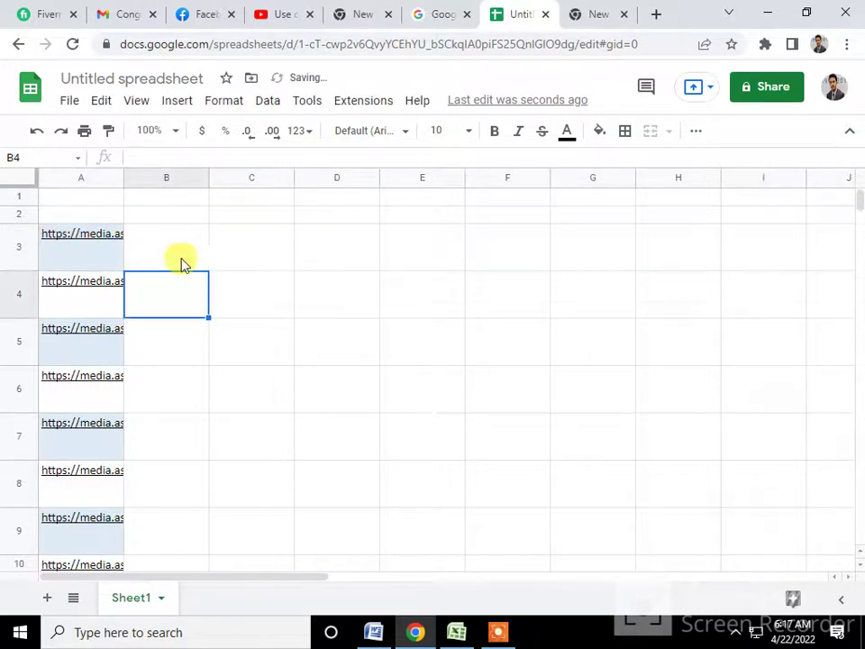
left_click(181, 264)
mouse_move(208, 269)
left_mouse_down()
mouse_move(200, 546)
mouse_move(206, 539)
left_mouse_up()
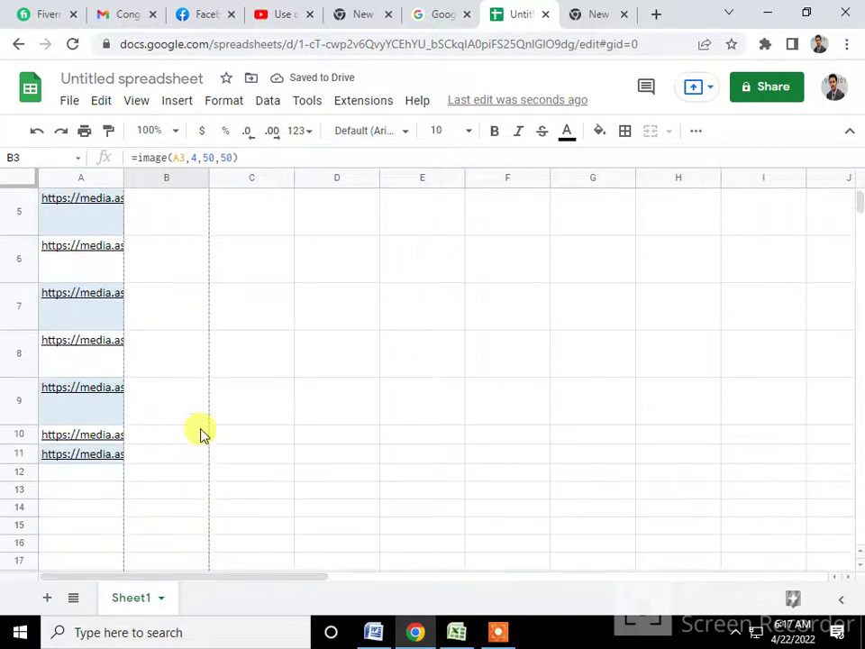
Select the image cells from B3 downward to copy them
scroll(272, 332, "up", 3)
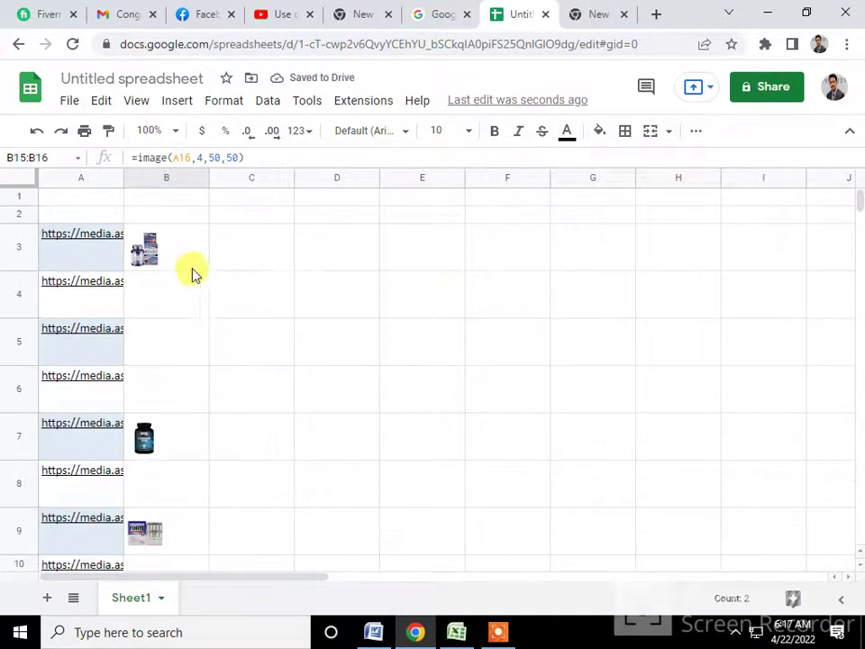
left_click(287, 314)
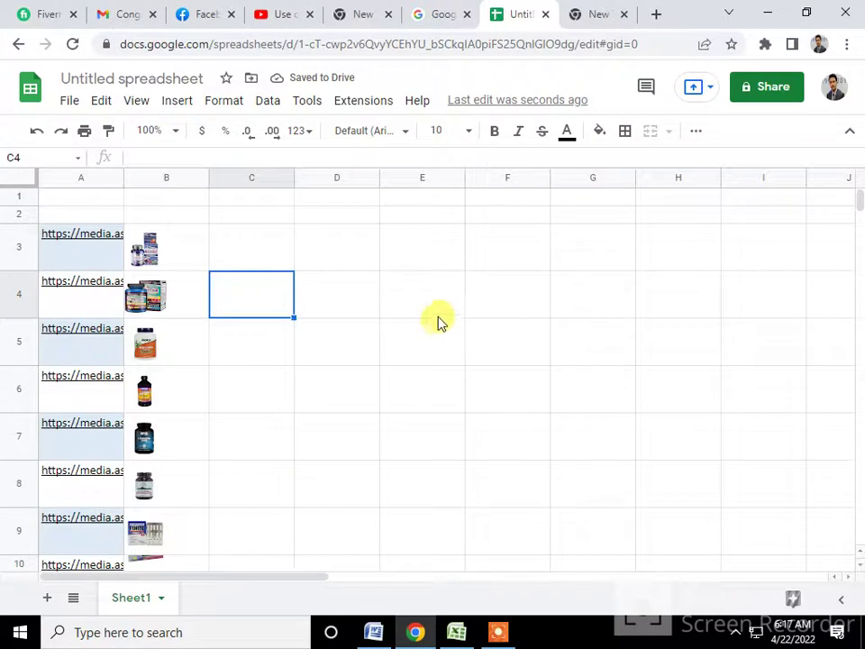
left_click(199, 258)
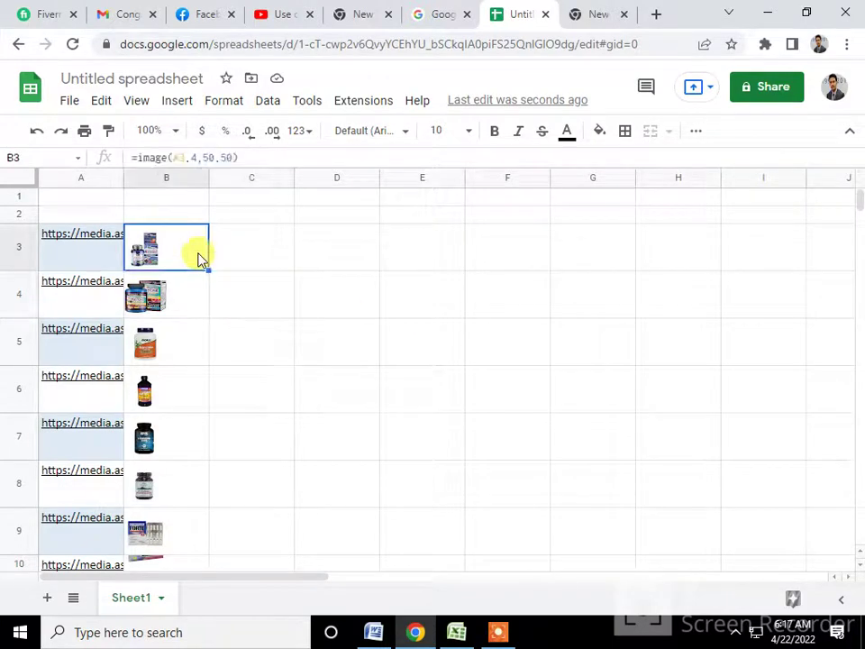
key("shift+Down")
key("shift+Down")
key("shift+Down")
key("shift+Down")
key("shift+Down")
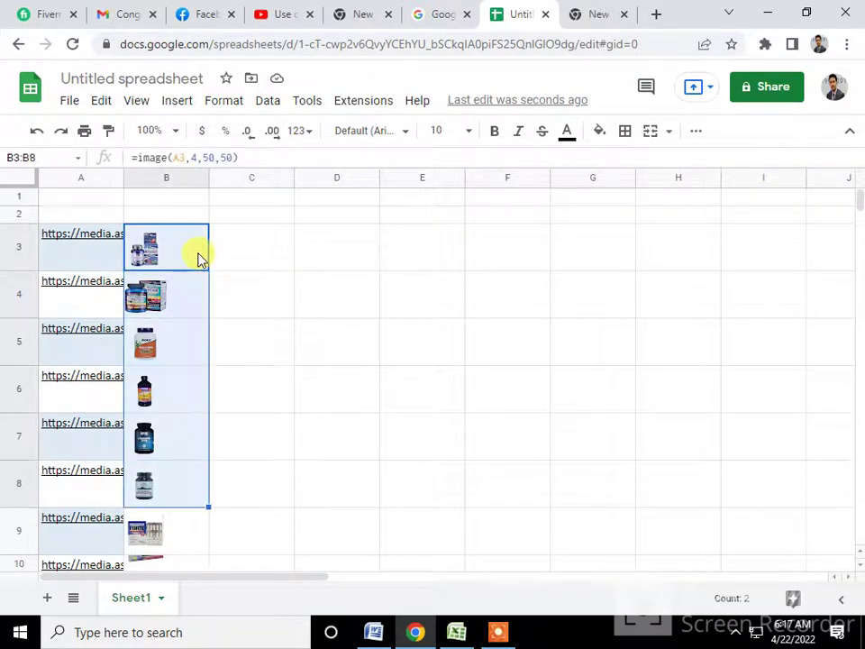
key("shift+Down")
key("shift+Down")
key("shift+Down")
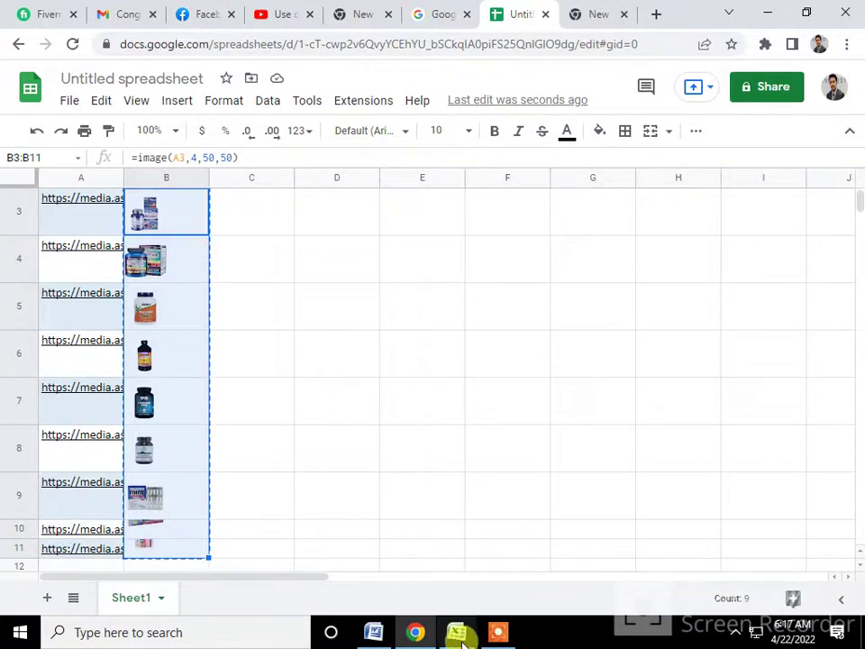
key("alt+Tab")
Insert a new Sheet3 in the Aster Online workbook and select cell B2
left_click(227, 589)
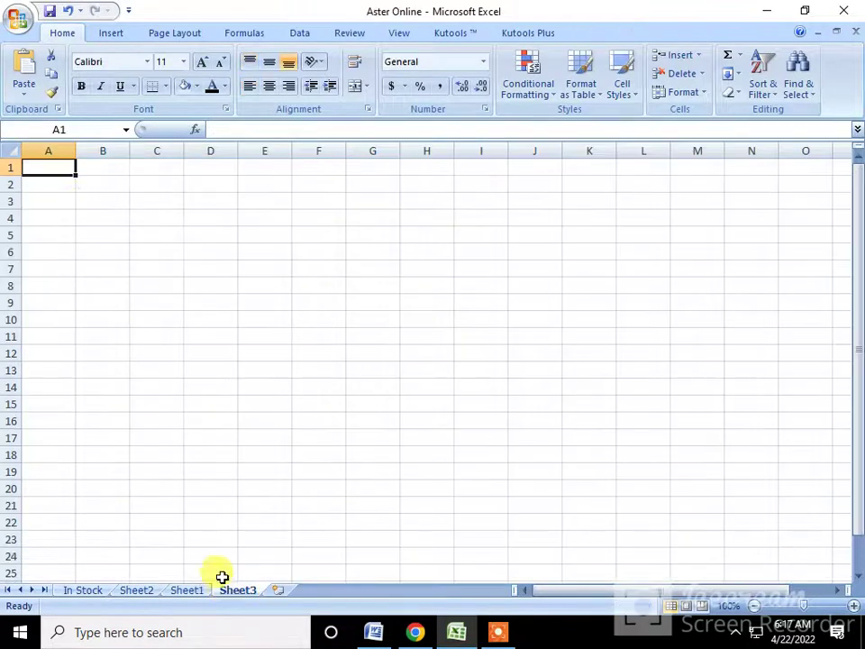
left_click(78, 186)
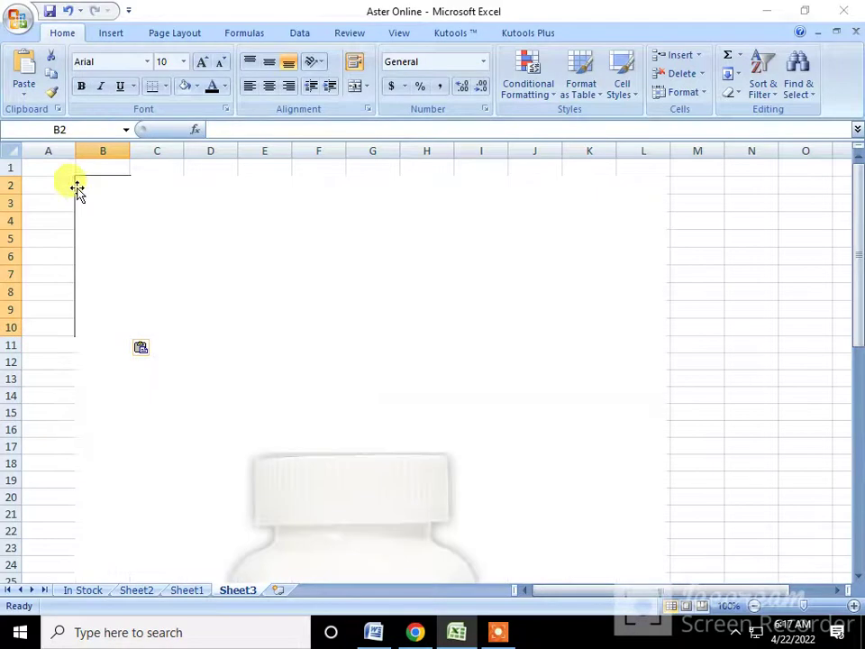
Scroll down and back up through Sheet3 to check the pasted product images
scroll(381, 324, "down", 5)
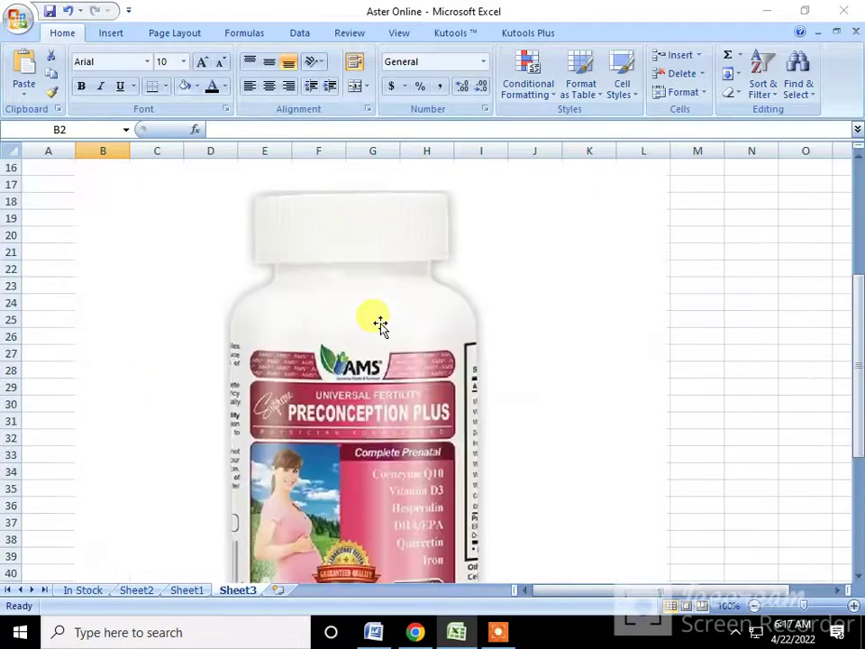
scroll(262, 271, "down", 5)
scroll(189, 226, "down", 6)
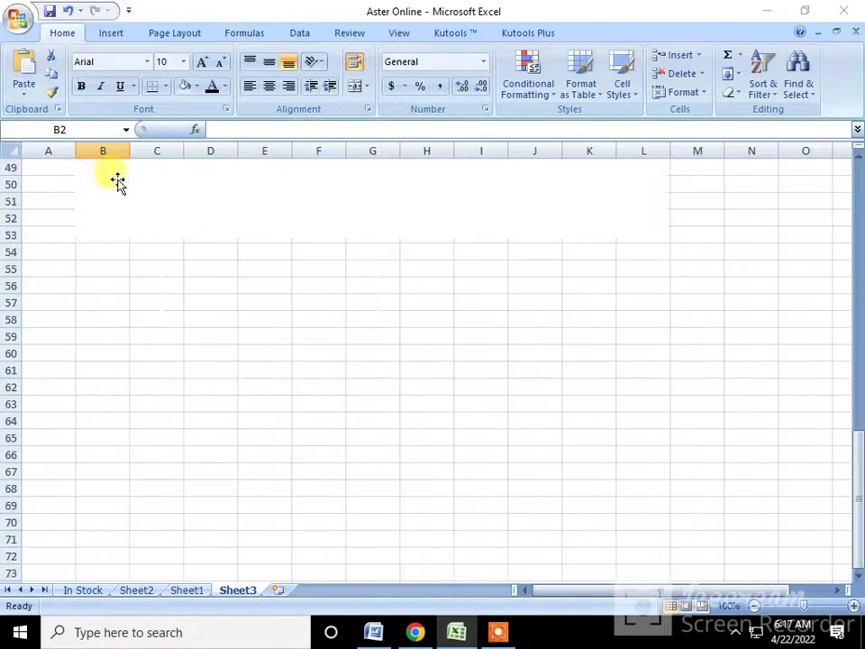
scroll(80, 242, "up", 5)
scroll(79, 244, "up", 11)
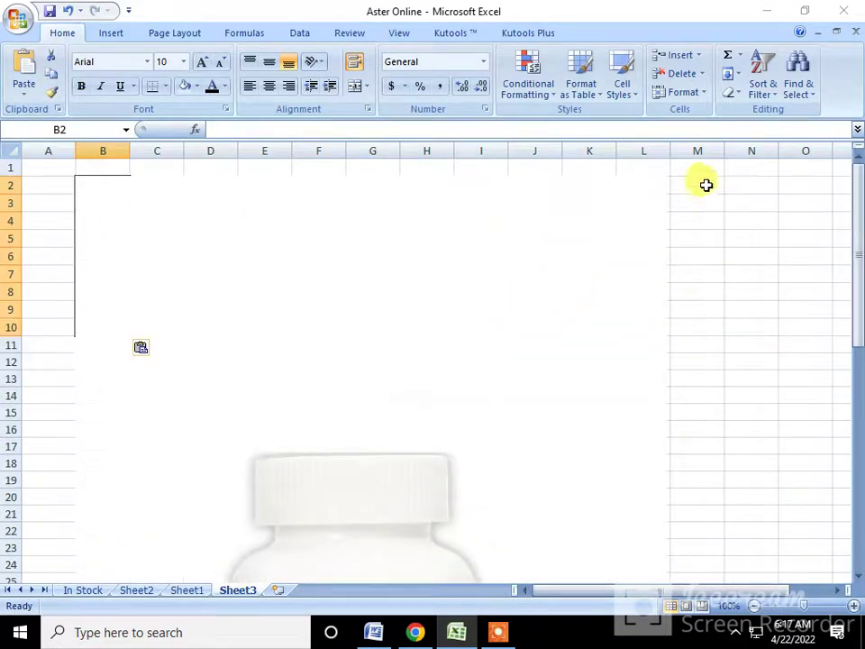
Merge cells M2:N13 into one centred note cell
left_click_drag(705, 185, 767, 379)
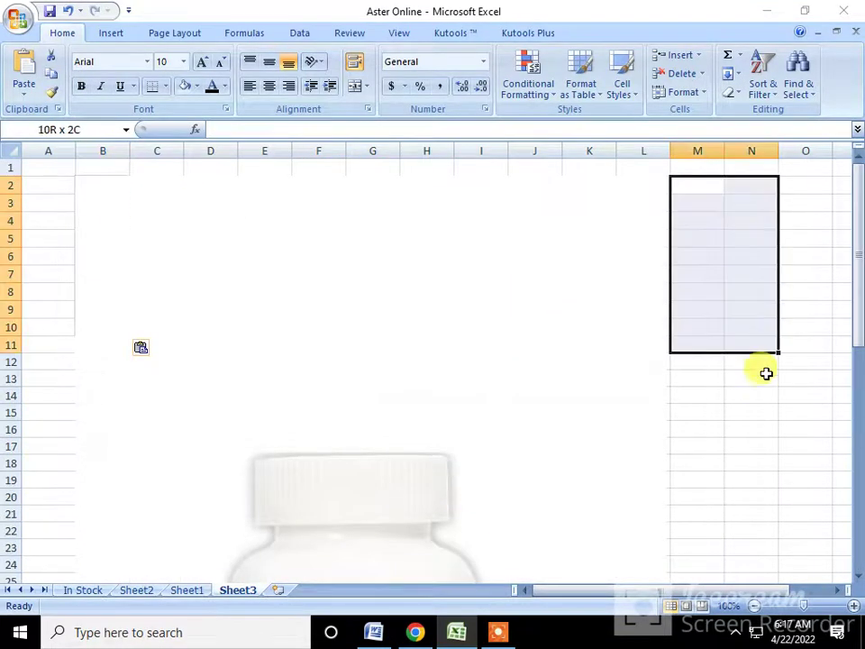
left_click(358, 87)
double_click(702, 230)
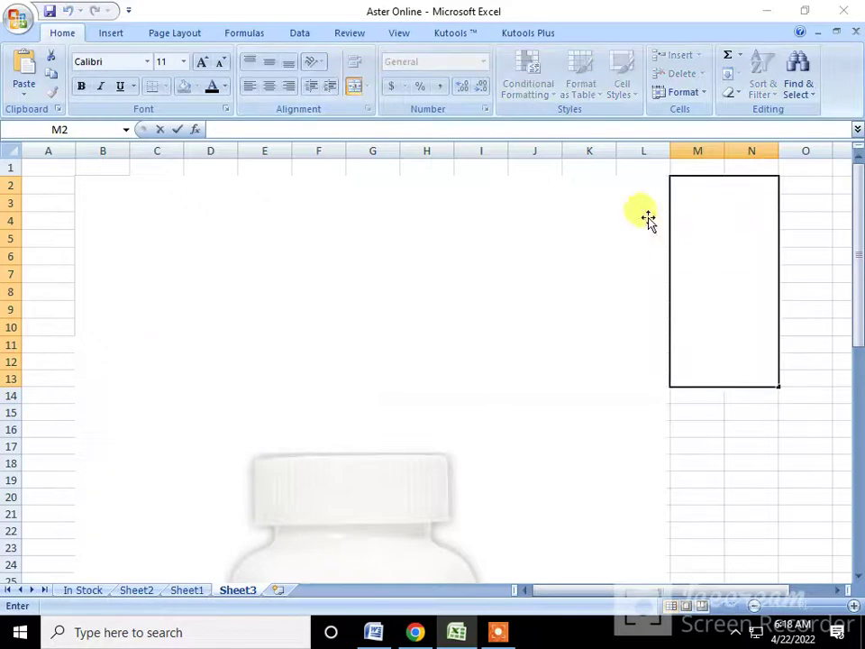
left_click(732, 479)
left_click(726, 341)
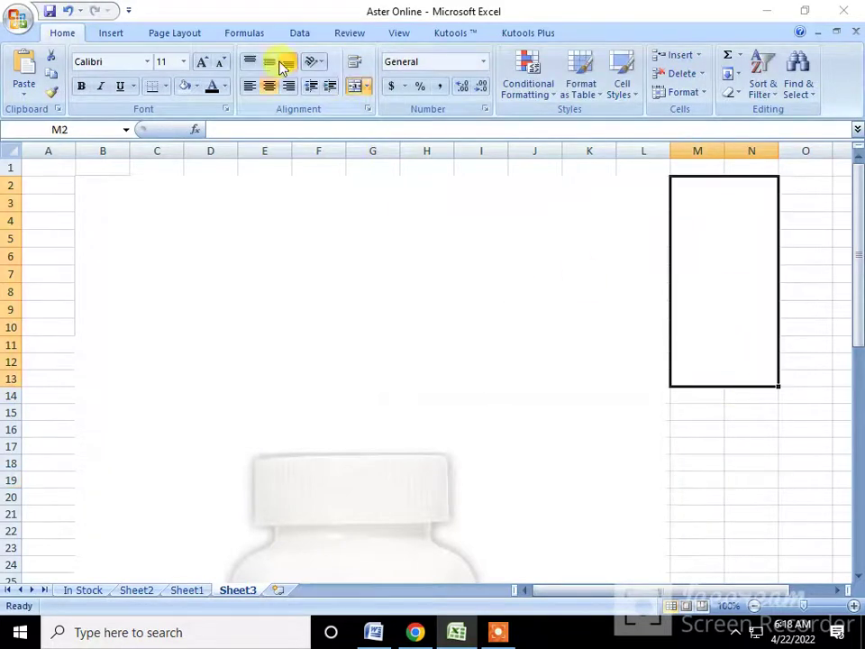
Type the two-line note 'Do nothing with size / or picture here just go to save as option' in M2
double_click(741, 271)
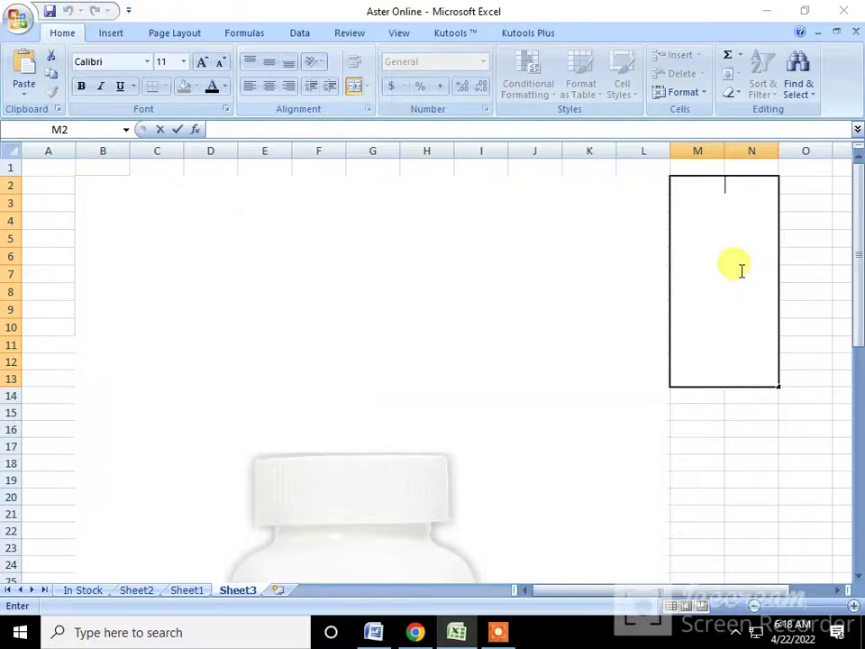
type("Do not")
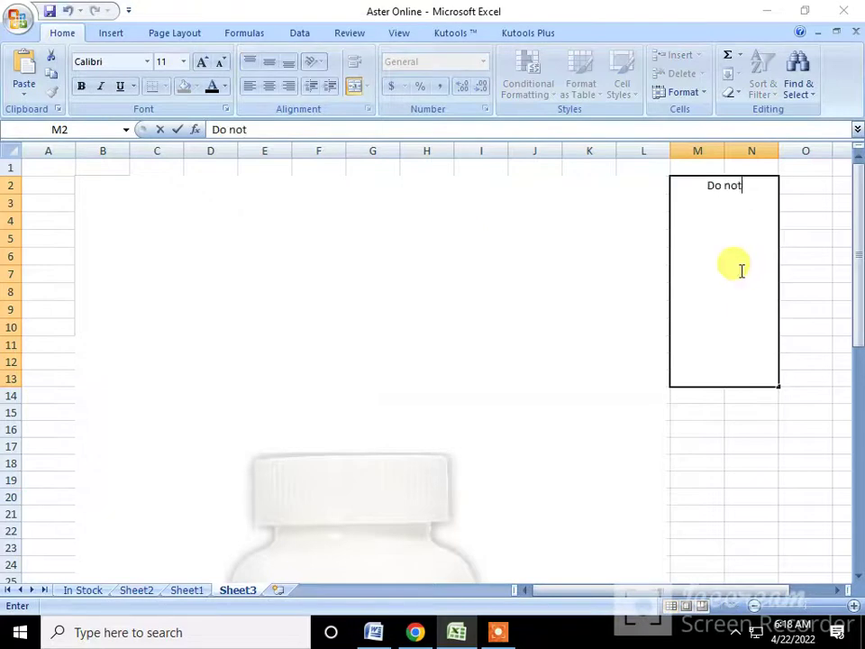
type("hing with size")
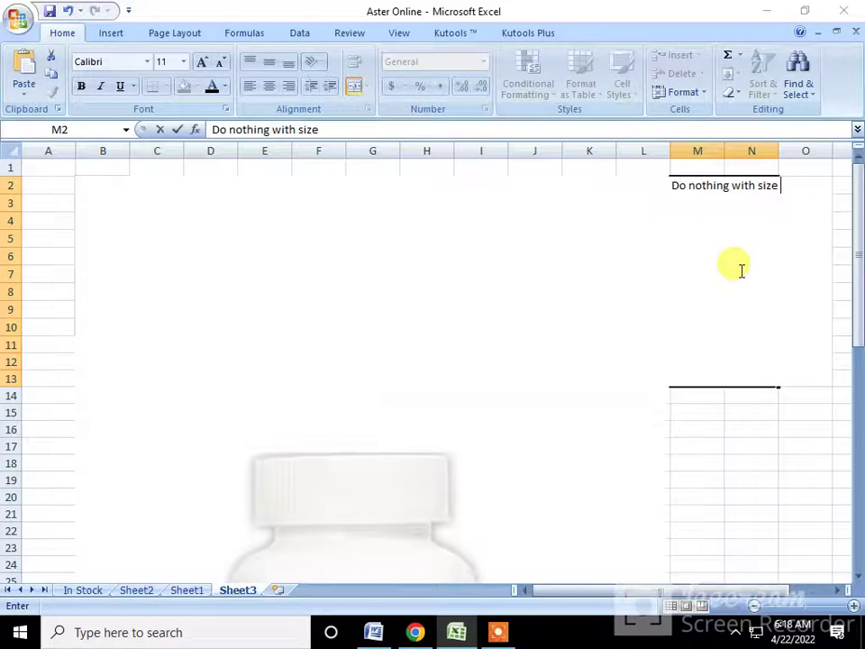
key("alt+Return")
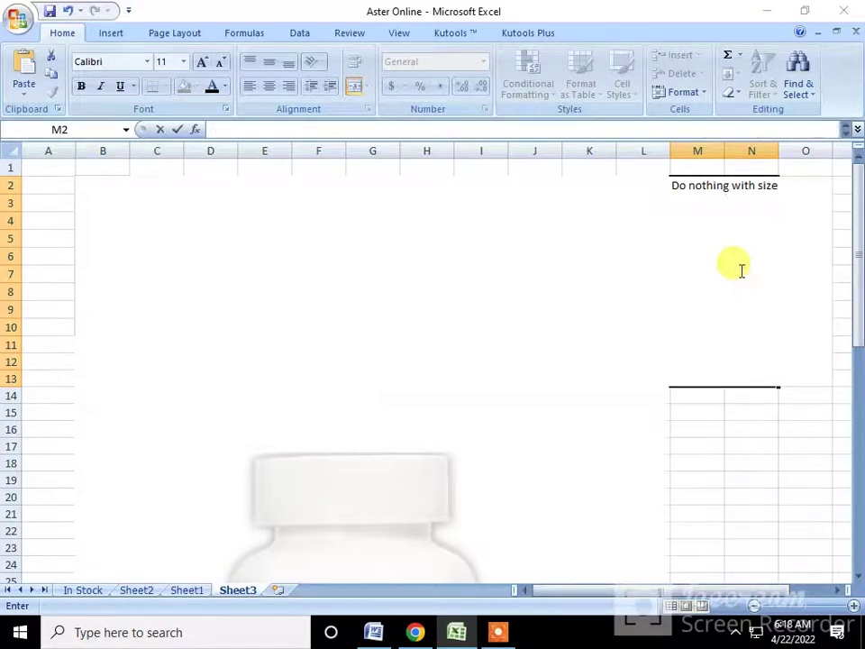
type("or picture here just ")
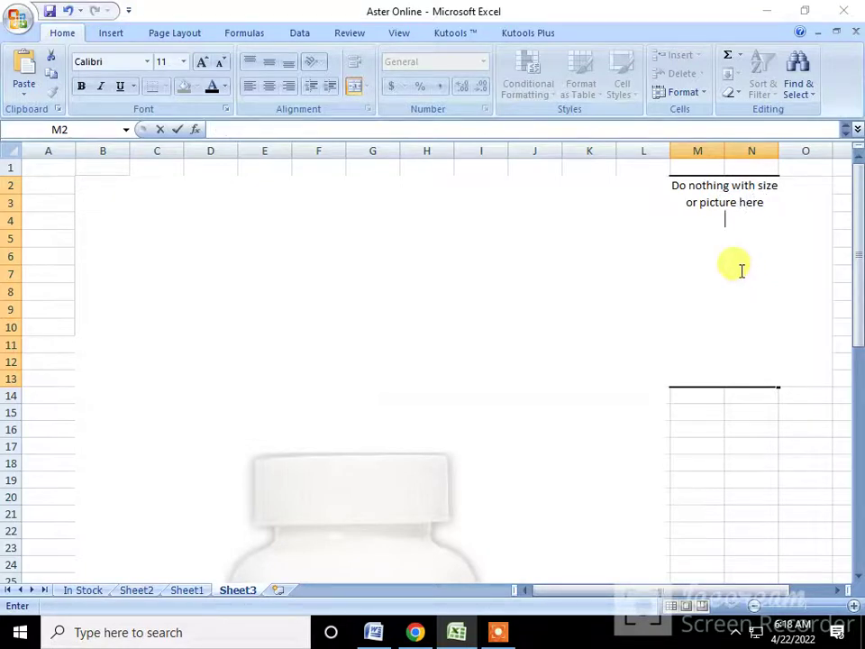
type("go to save as option")
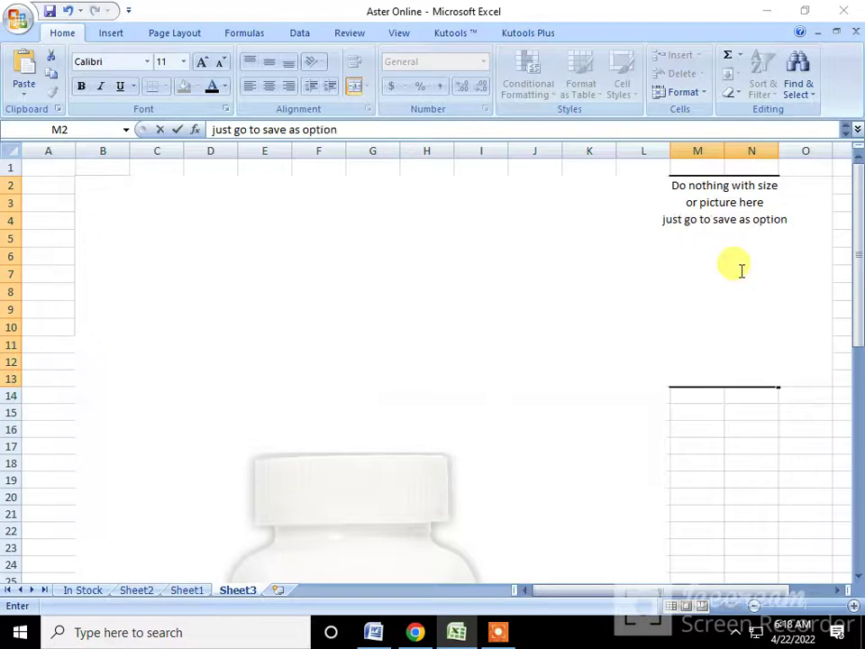
left_click(732, 424)
Format the M2 note in Arial Black with red text
left_click(732, 241)
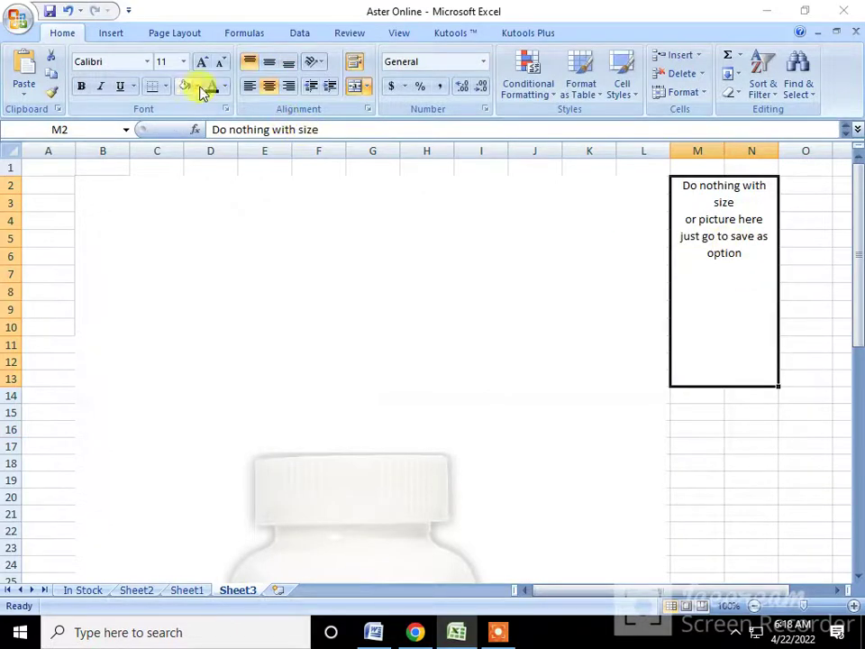
left_click(146, 63)
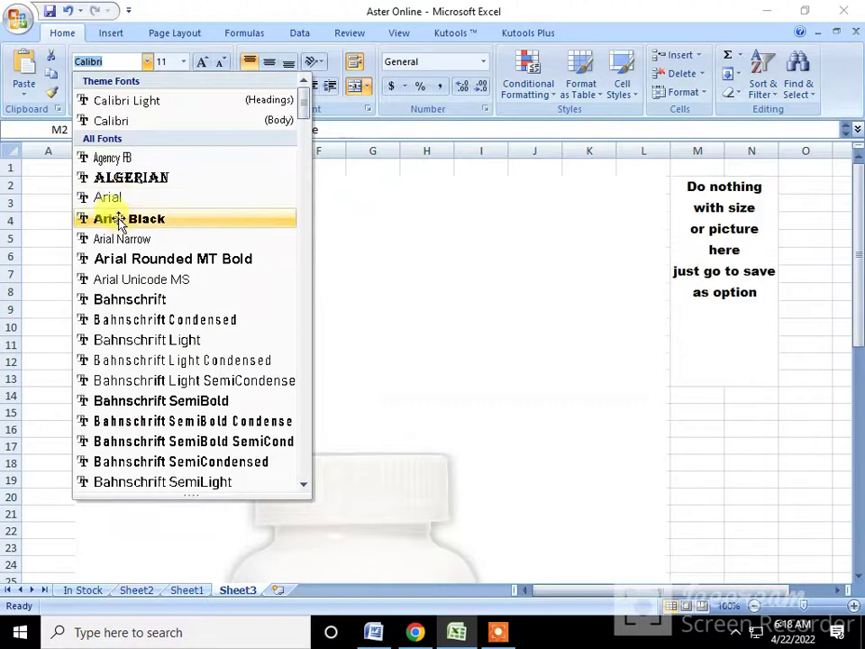
left_click(119, 219)
left_click(224, 86)
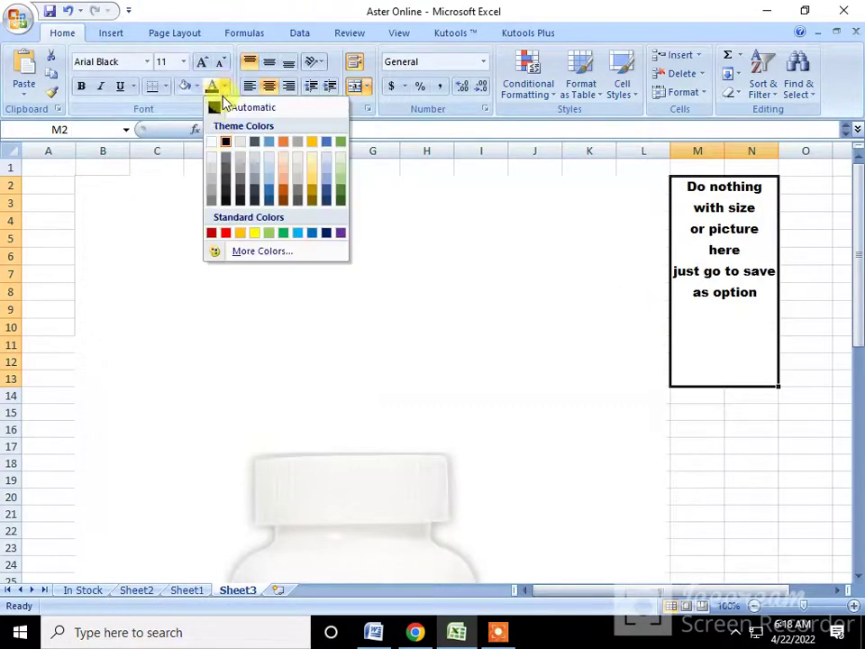
left_click(226, 233)
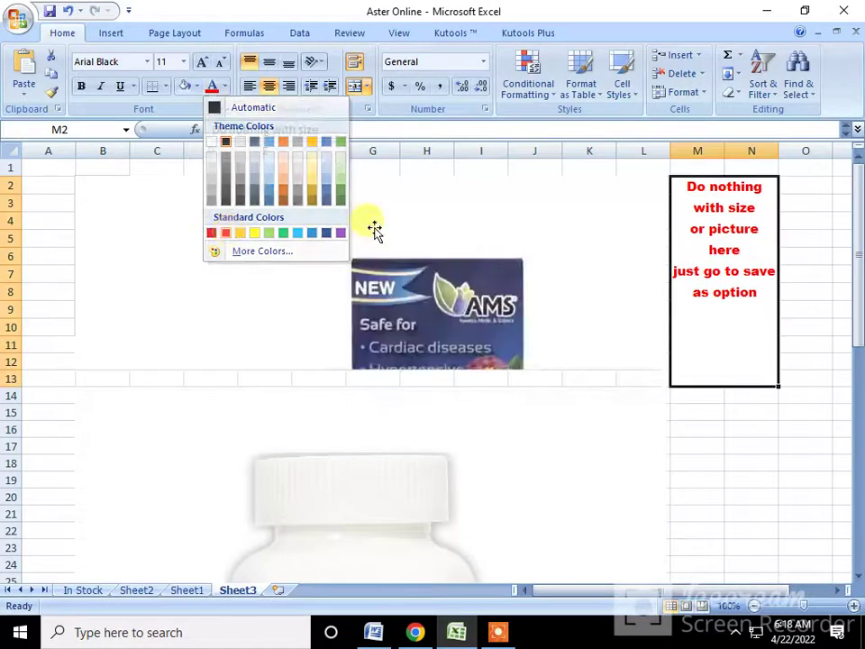
left_click(13, 21)
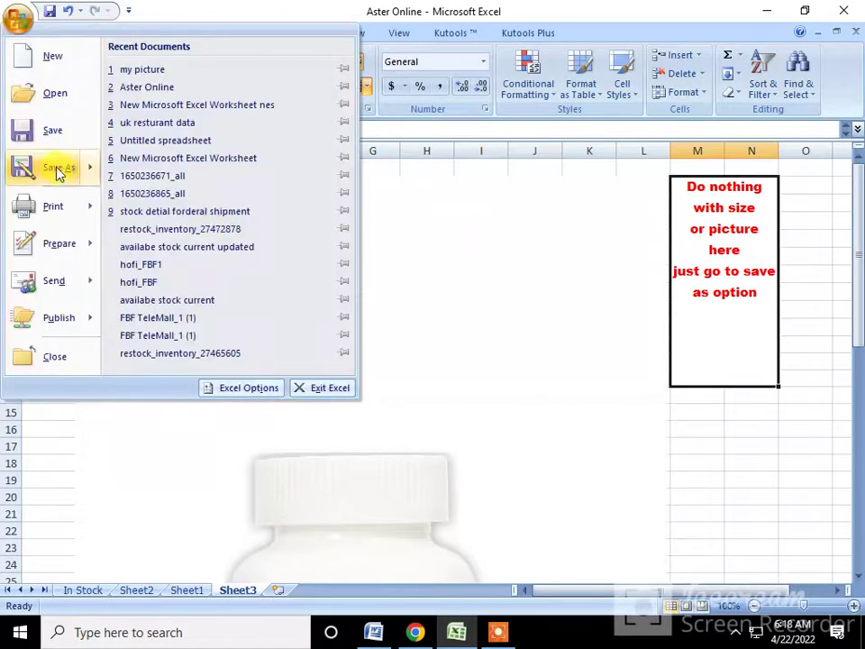
Save the workbook to the Desktop as Web Page 'my new images', keeping the web format
left_click(59, 172)
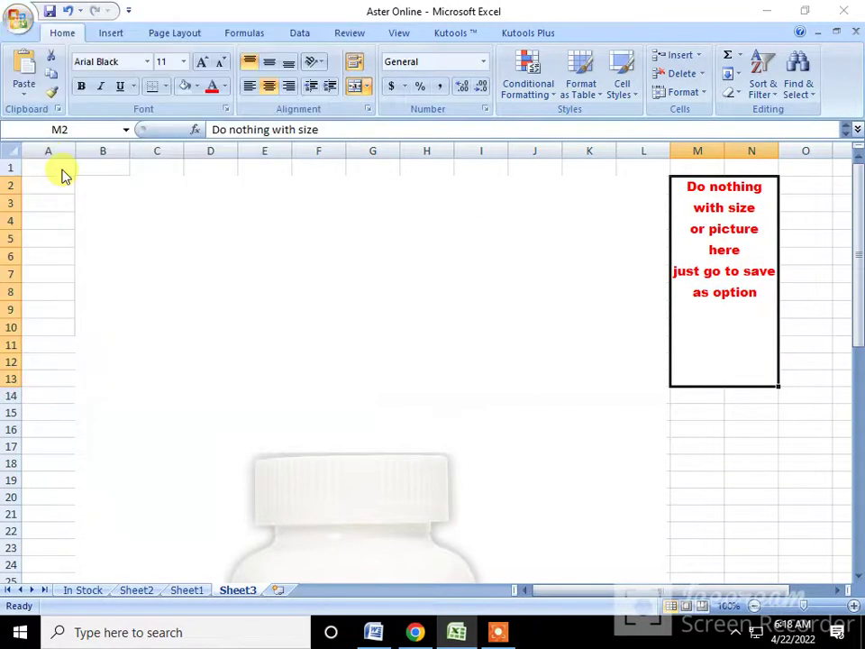
left_click(178, 311)
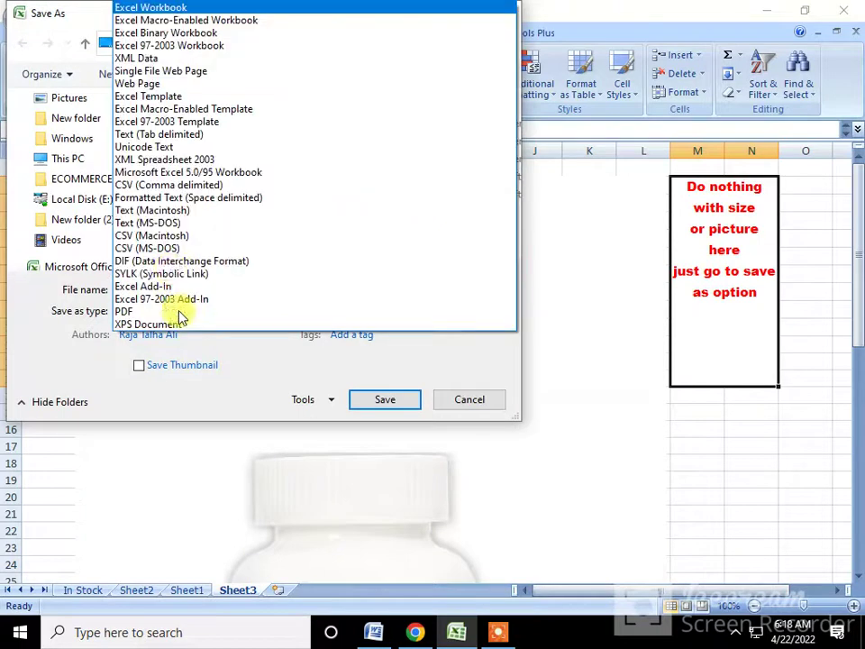
left_click(168, 84)
left_click_drag(202, 286, 123, 285)
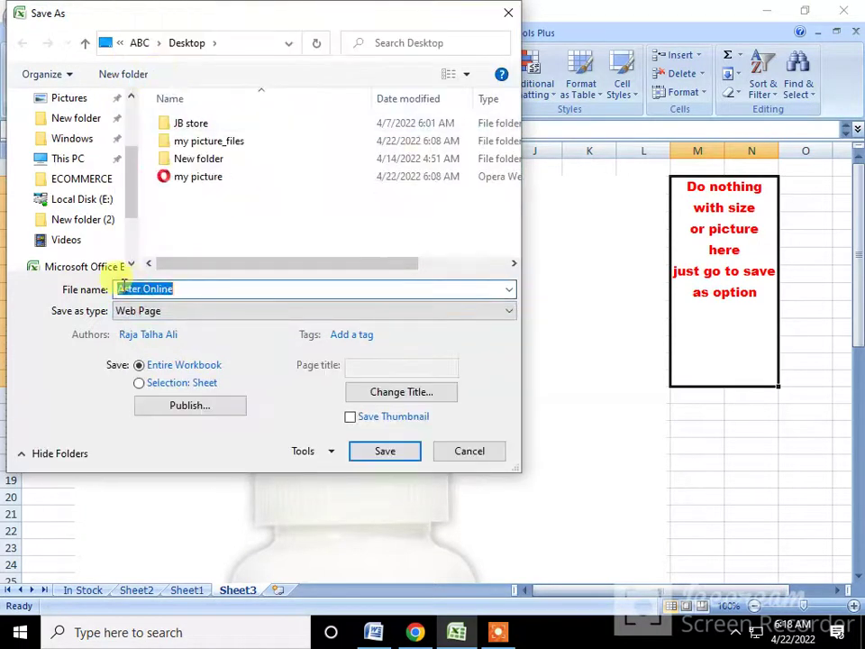
type("my ")
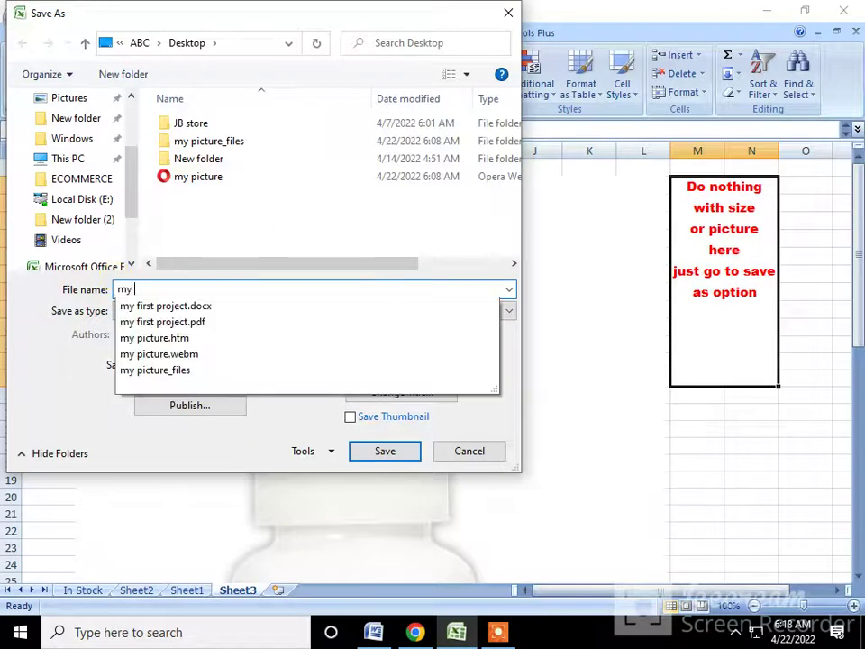
type("new images")
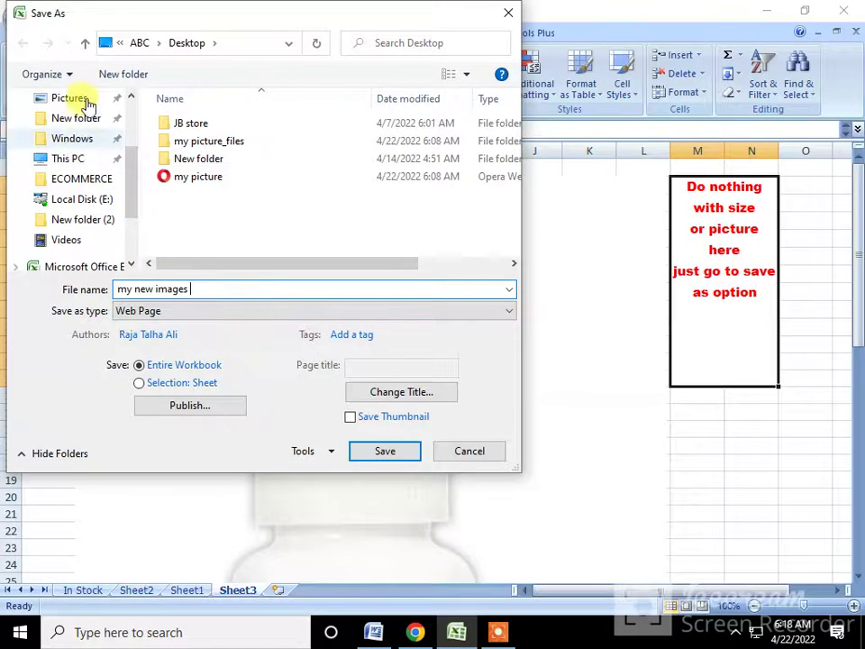
left_click_drag(127, 173, 132, 112)
left_click(87, 131)
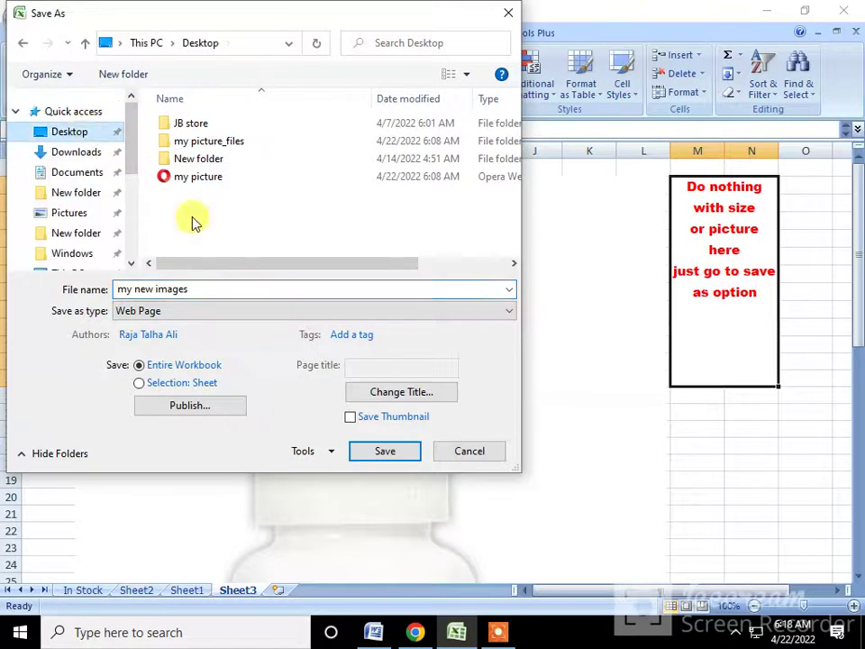
left_click(401, 453)
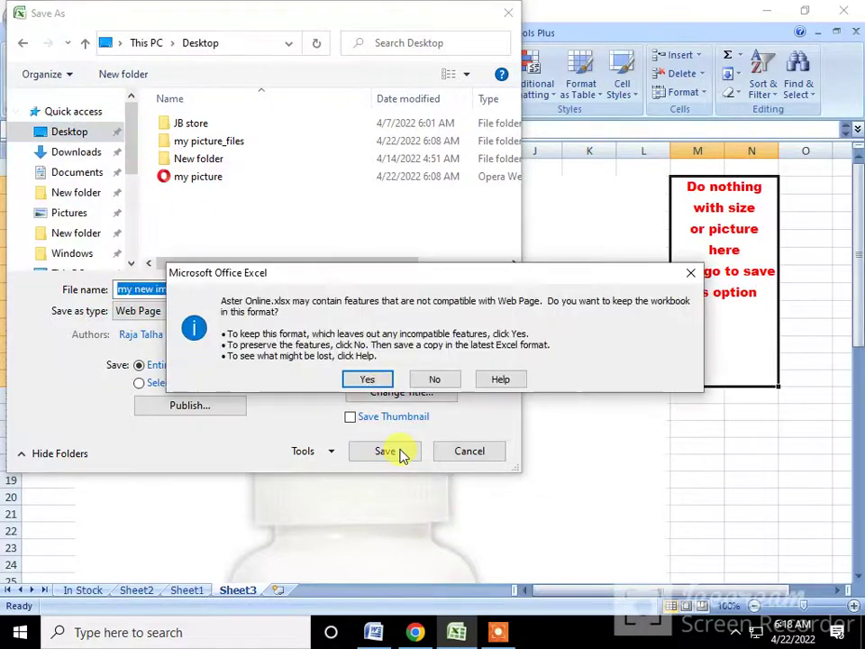
left_click(373, 382)
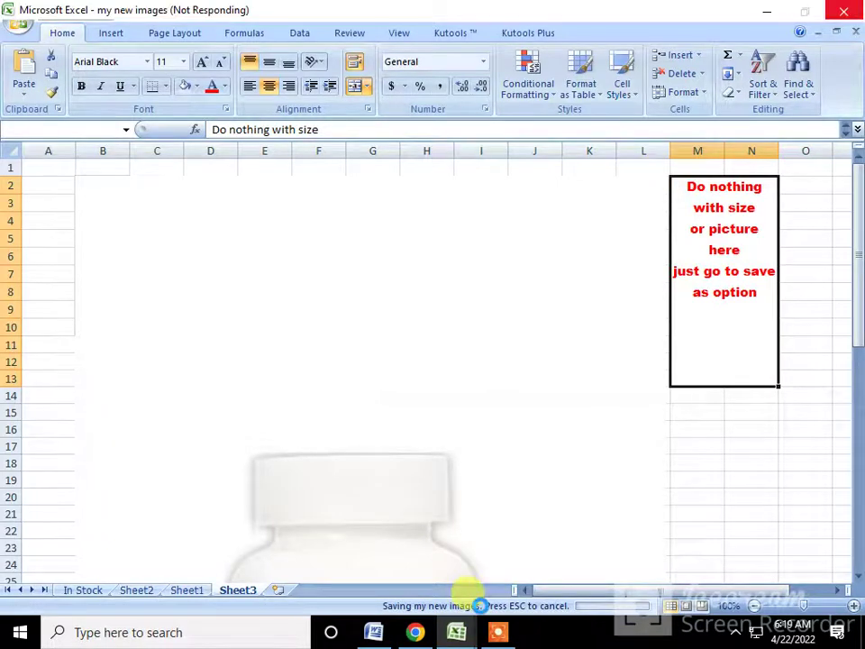
Minimize the Word, browser and Excel windows to show the desktop
left_click(373, 632)
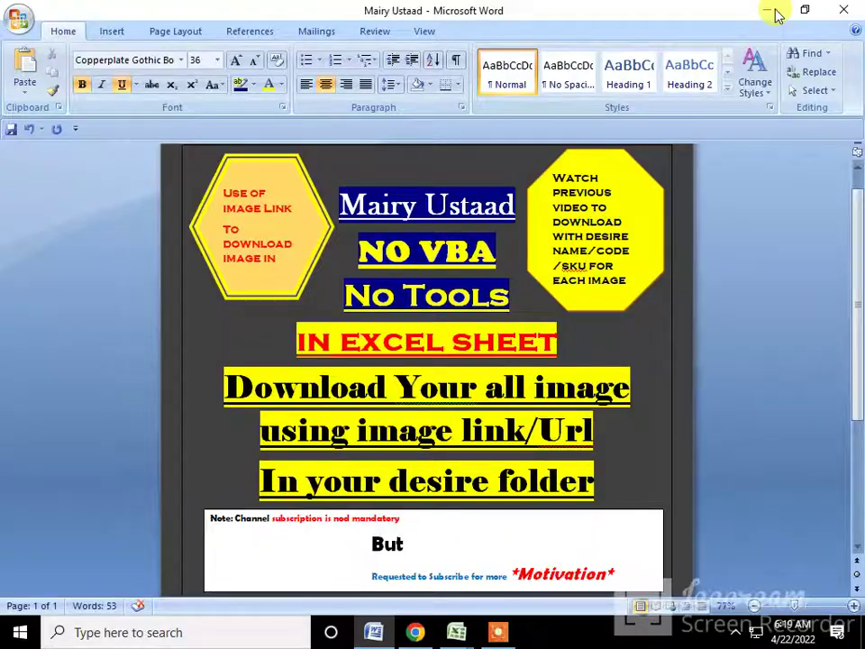
left_click(777, 12)
left_click(777, 11)
left_click(771, 14)
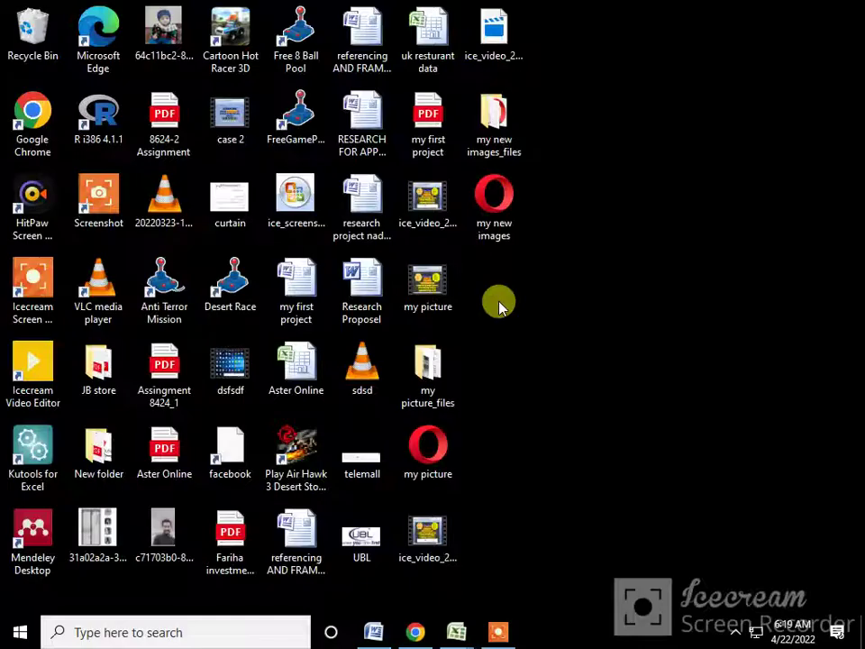
Open the my new images_files folder to check the downloaded images, then return to Excel
double_click(507, 133)
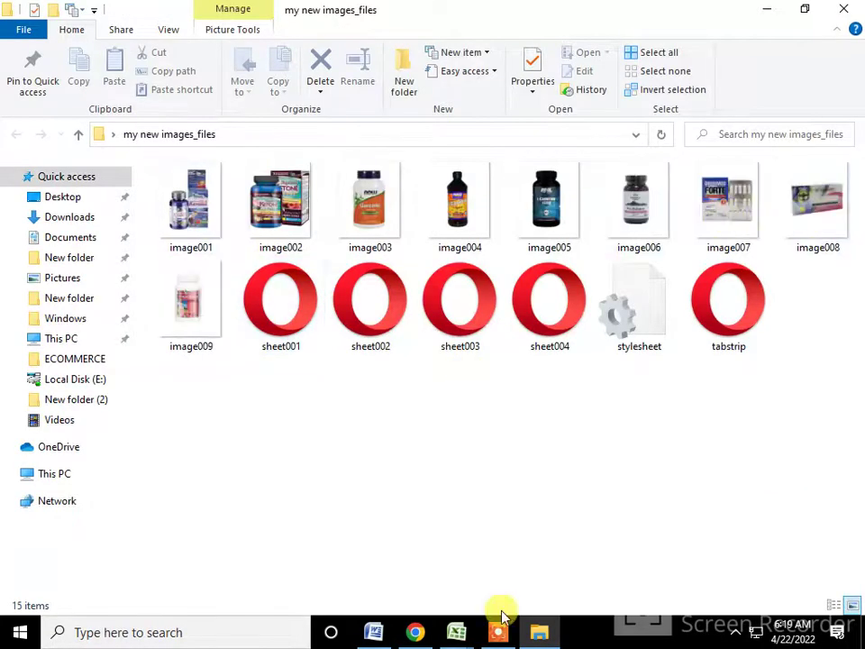
left_click(284, 220)
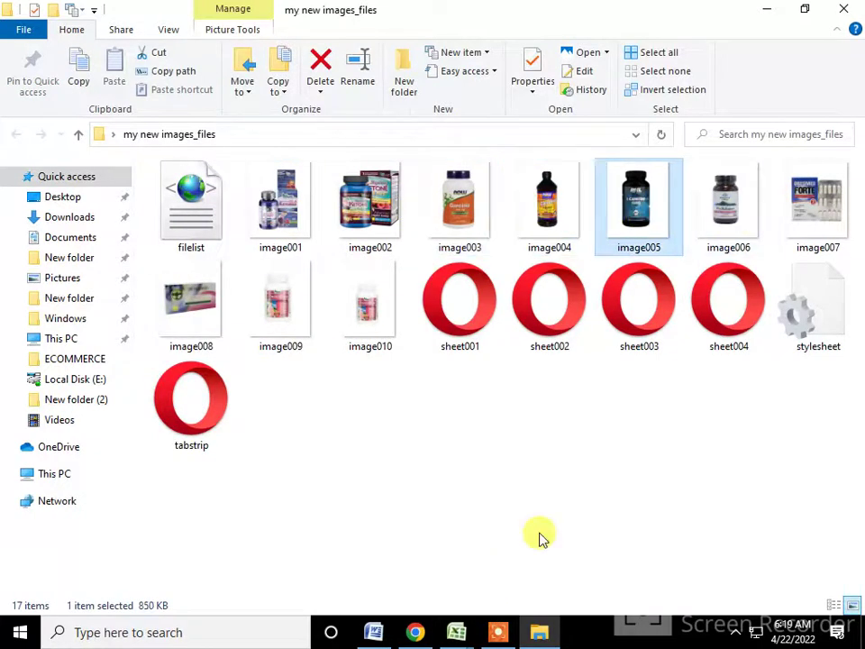
left_click(456, 630)
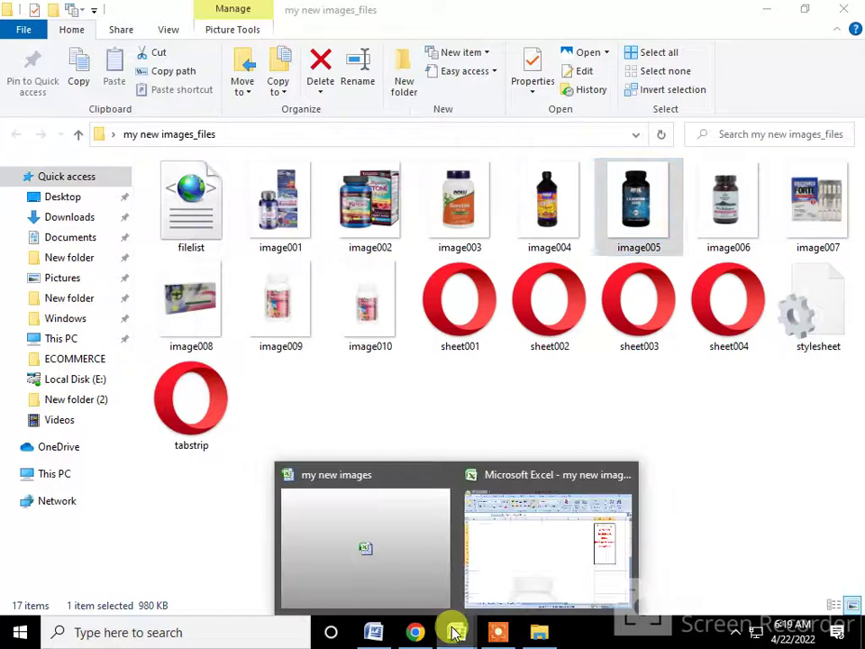
left_click(540, 566)
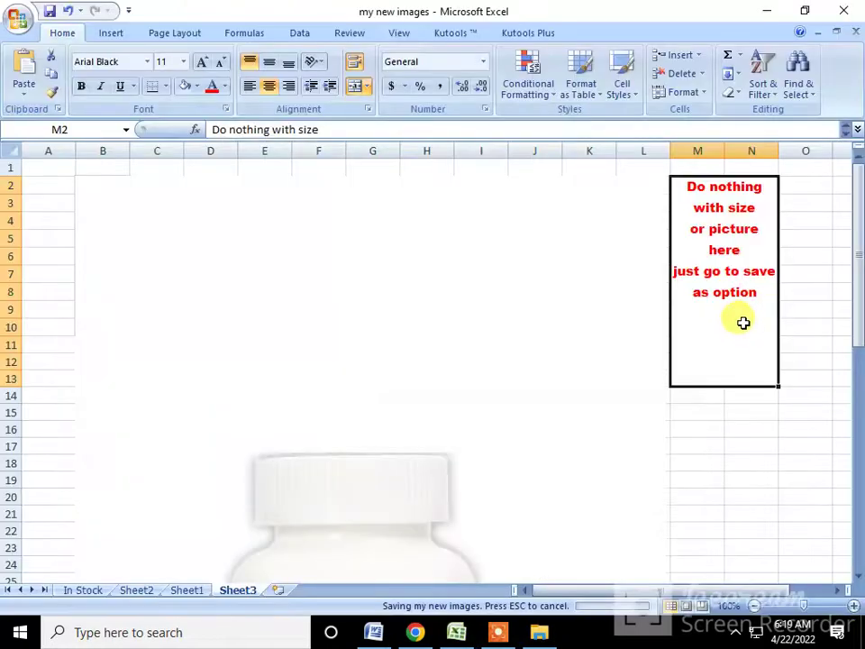
In Word, enlarge the Motivation text box downward to fit another line
left_click(380, 632)
scroll(423, 371, "down", 3)
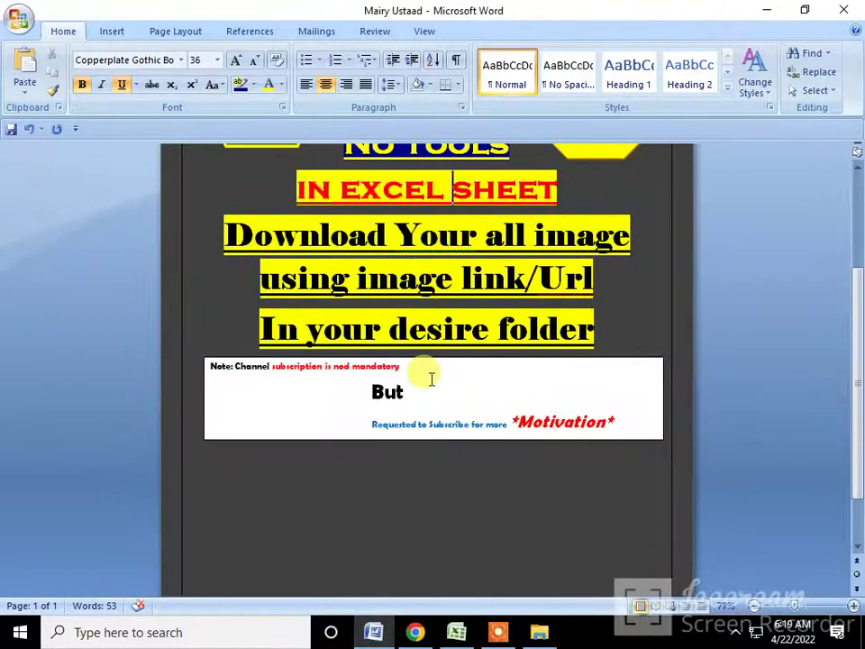
left_click(608, 413)
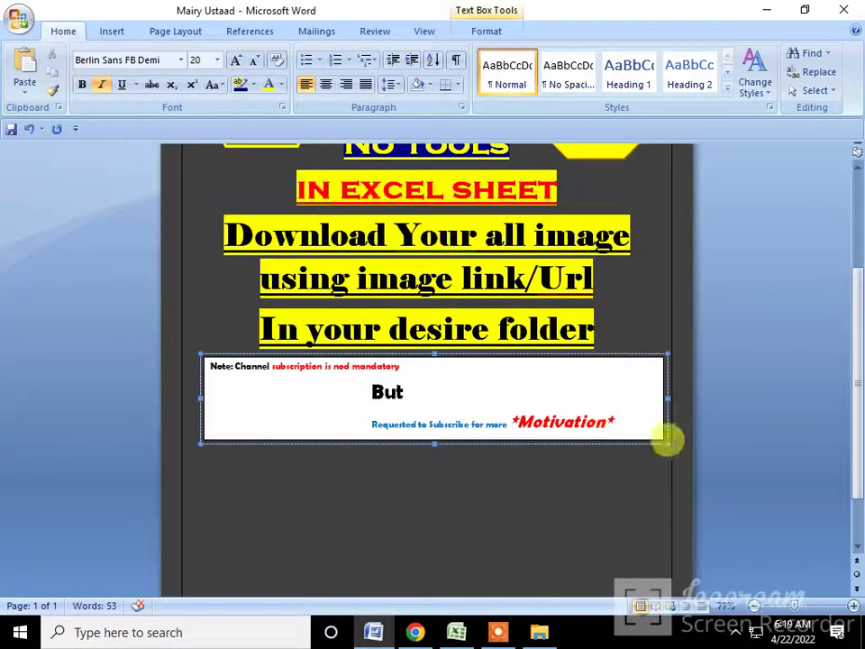
left_click_drag(667, 444, 650, 503)
Add the line 'Thank you for watching subscribe for more info' in the text box
left_click(504, 458)
type("tha")
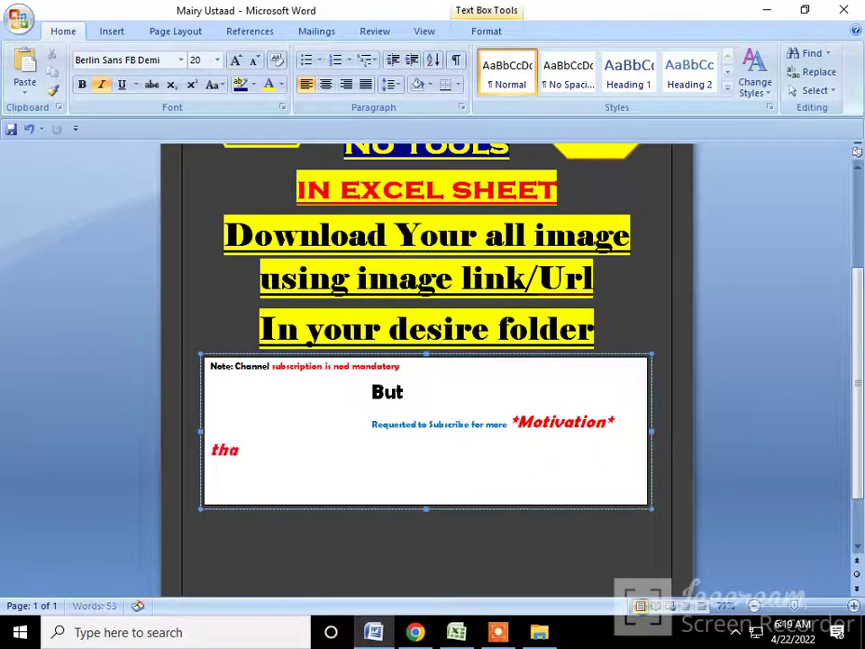
type("nk")
key("BackSpace")
key("BackSpace")
key("BackSpace")
type("Thank you for wat")
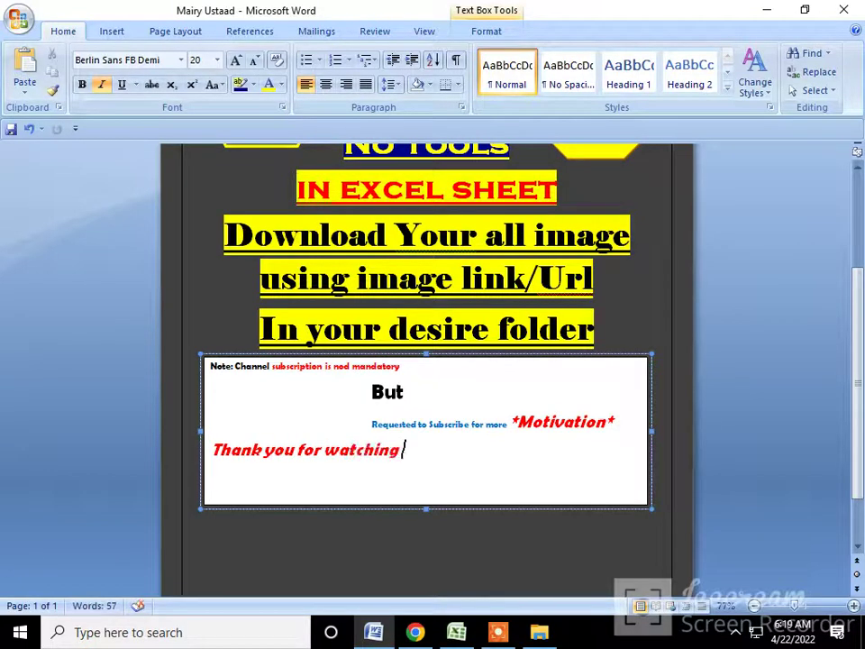
type("ching subscribe")
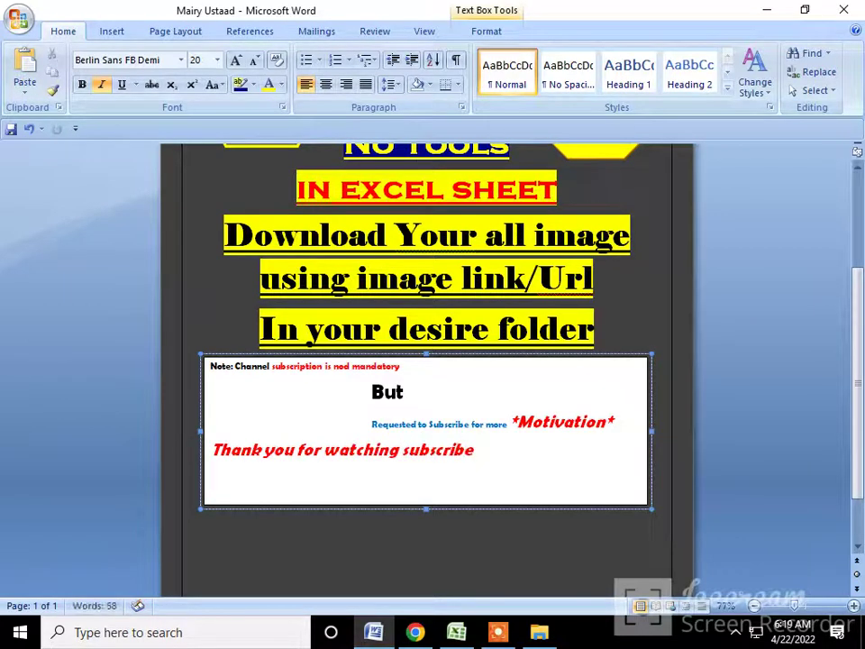
type(" for more info")
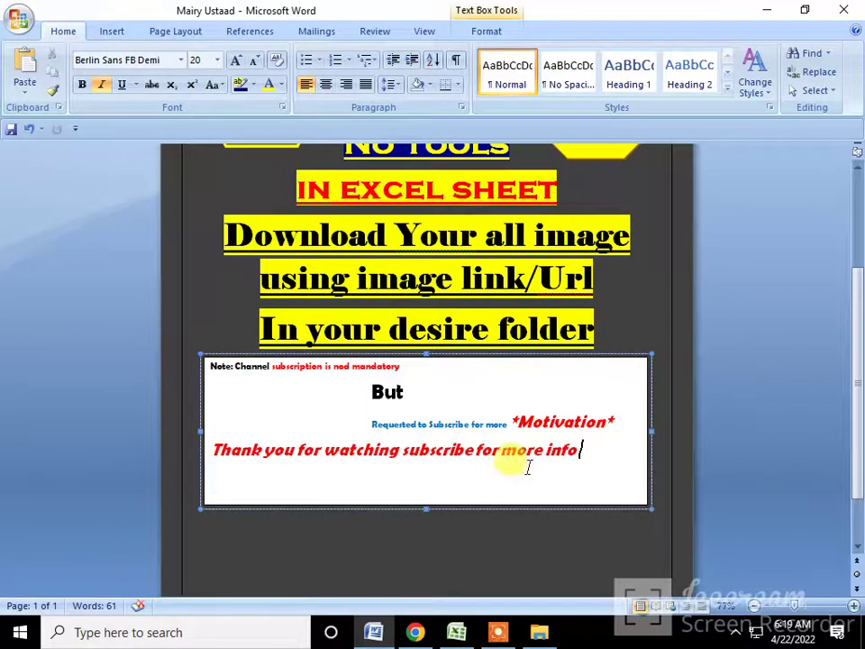
scroll(530, 465, "up", 2)
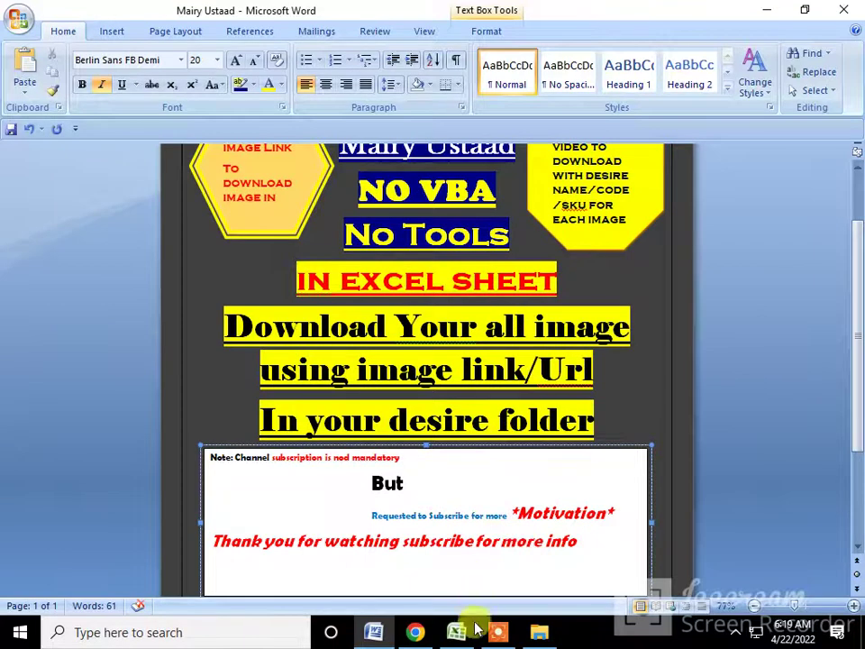
mouse_move(467, 618)
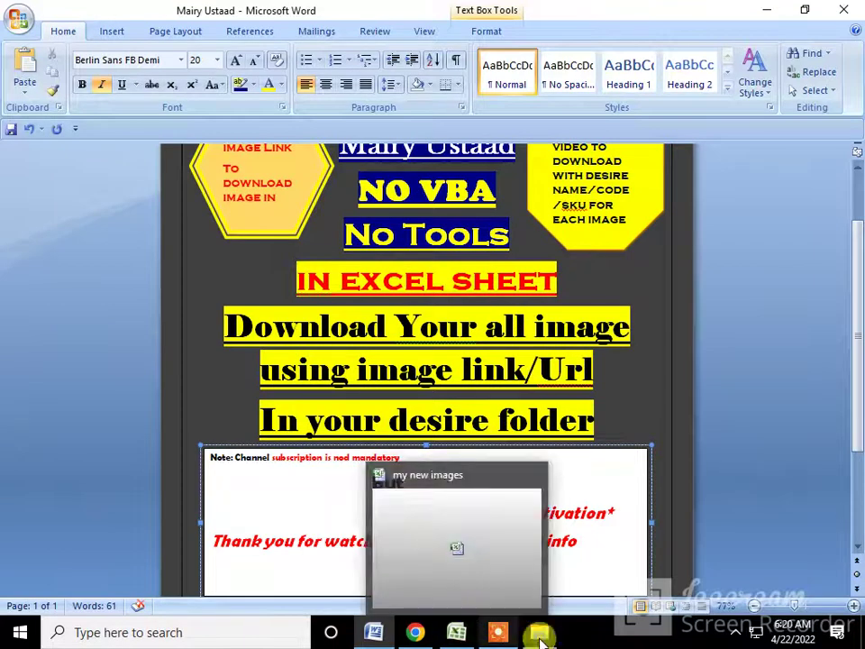
left_click(503, 629)
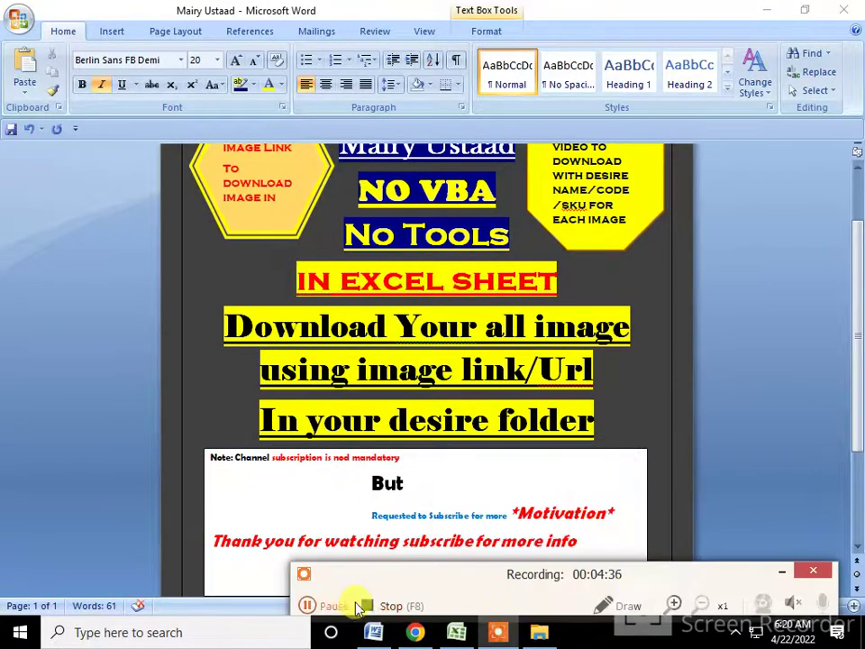